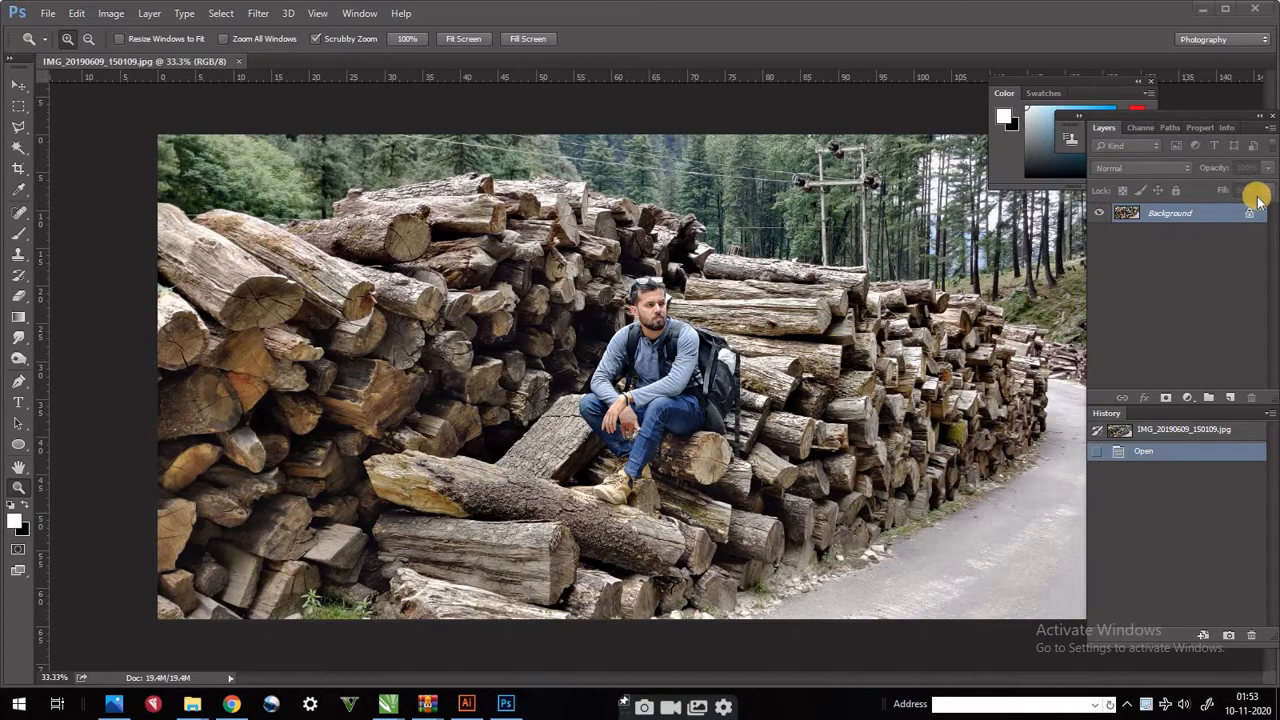
- Unlock the Background layer and add a Selective Color adjustment layer above it
{"action": "left_click", "coordinate": [1250, 216]}
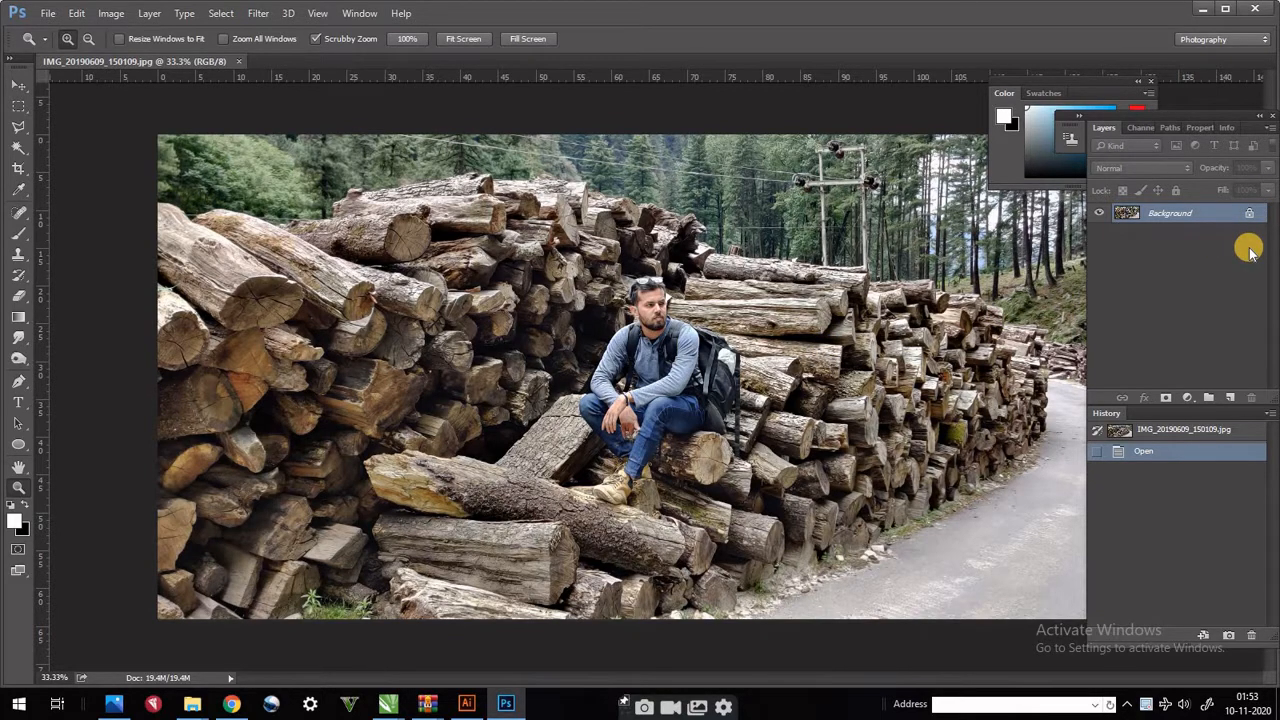
{"action": "left_click", "coordinate": [1227, 214]}
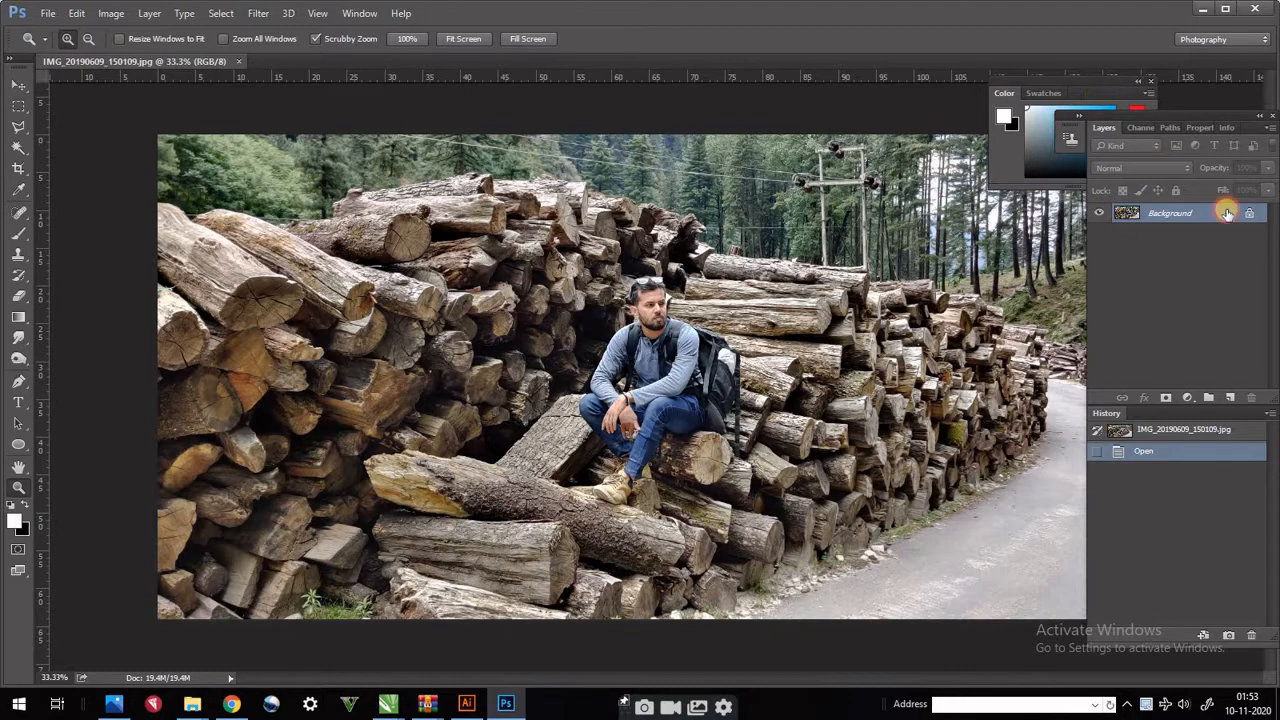
{"action": "left_click", "coordinate": [1249, 213]}
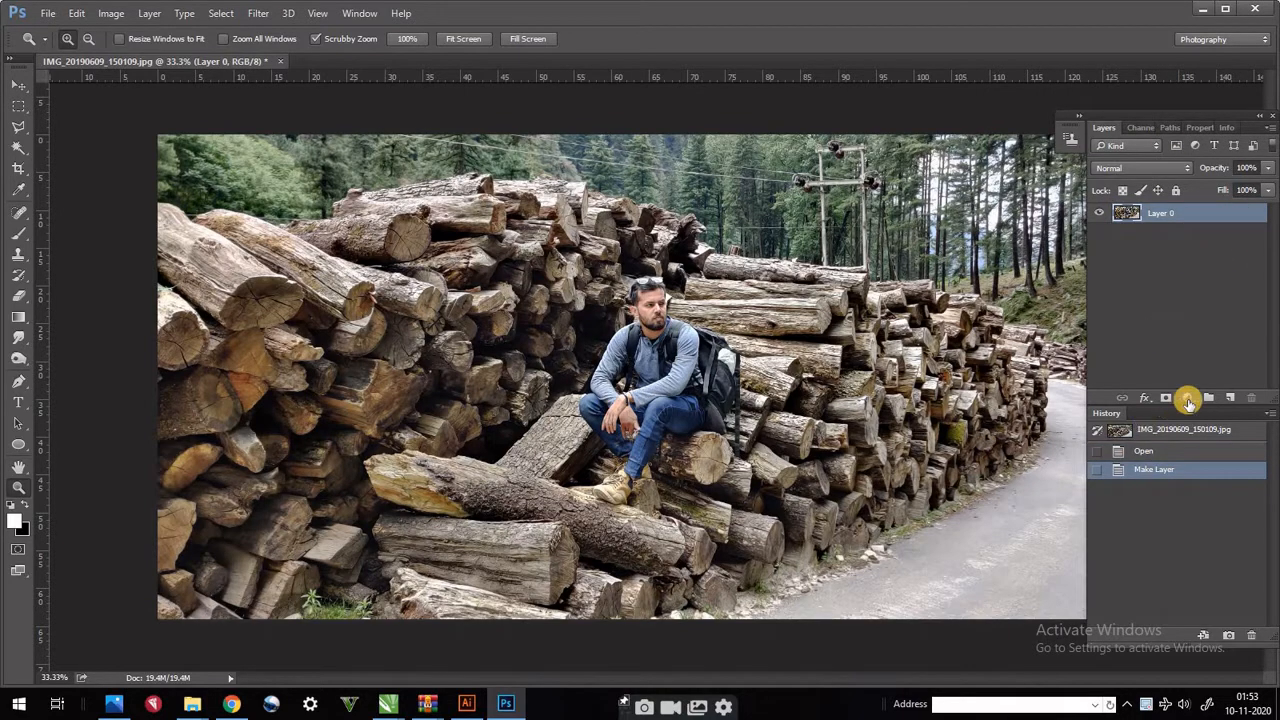
{"action": "left_click", "coordinate": [1189, 400]}
{"action": "left_click", "coordinate": [1157, 378]}
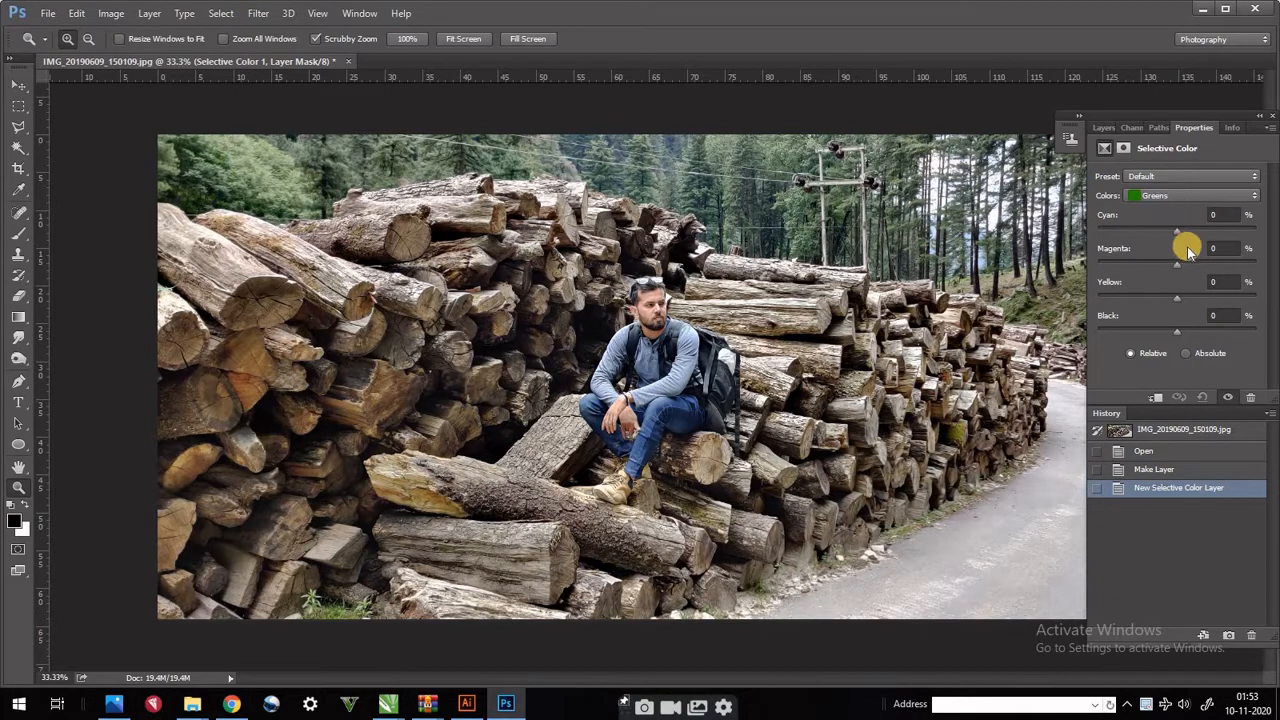
- Try the Absolute method for Greens with Magenta -51, Yellow +88 and Black -25, and shift Cyan
{"action": "left_click_drag", "start_coordinate": [1177, 232], "coordinate": [1064, 243]}
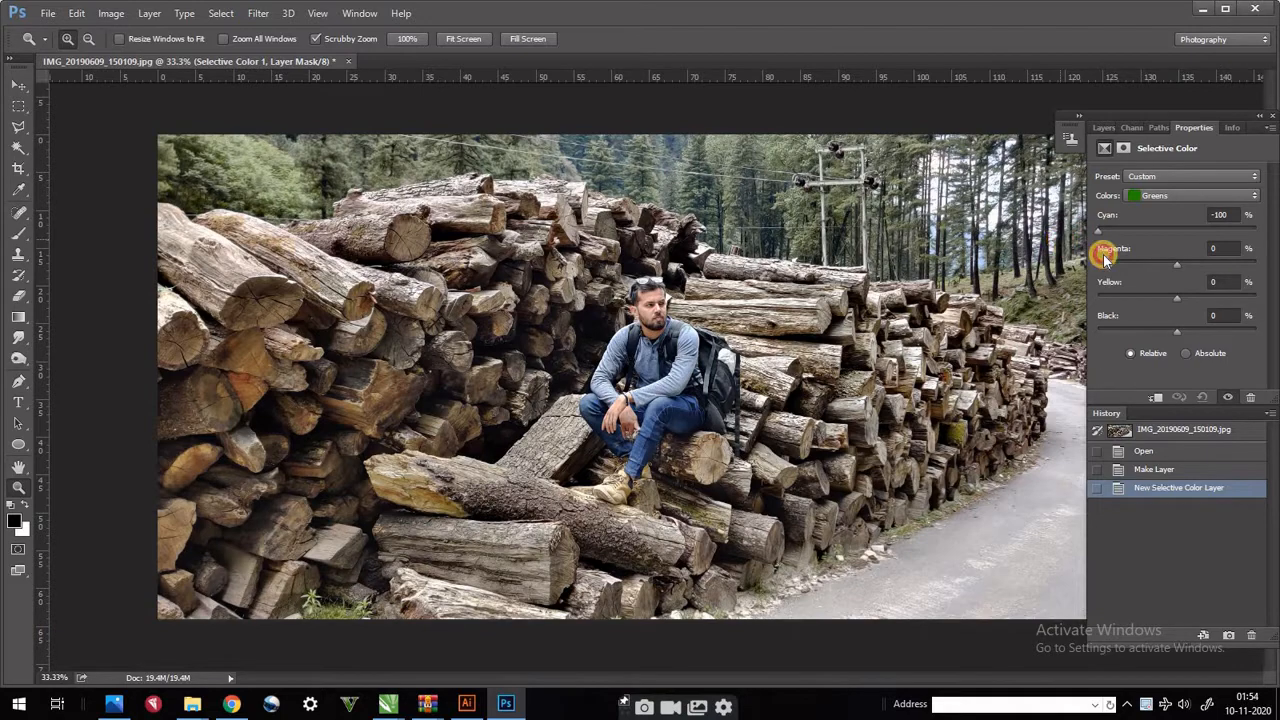
{"action": "left_click_drag", "start_coordinate": [1172, 264], "coordinate": [1266, 300]}
{"action": "left_click", "coordinate": [1212, 325]}
{"action": "mouse_move", "coordinate": [1176, 333]}
{"action": "left_mouse_down"}
{"action": "mouse_move", "coordinate": [1217, 331]}
{"action": "mouse_move", "coordinate": [1150, 333]}
{"action": "mouse_move", "coordinate": [1246, 333]}
{"action": "mouse_move", "coordinate": [1125, 336]}
{"action": "mouse_move", "coordinate": [1157, 334]}
{"action": "left_mouse_up"}
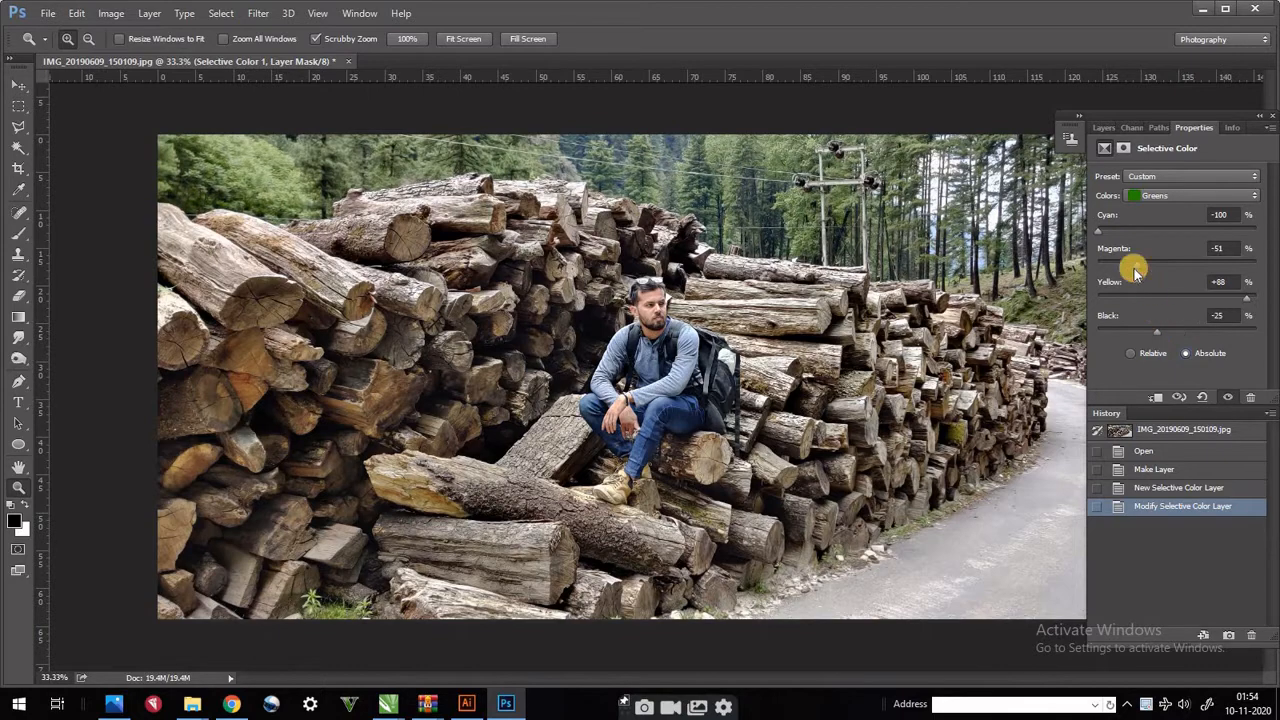
{"action": "left_click_drag", "start_coordinate": [1100, 229], "coordinate": [1186, 246]}
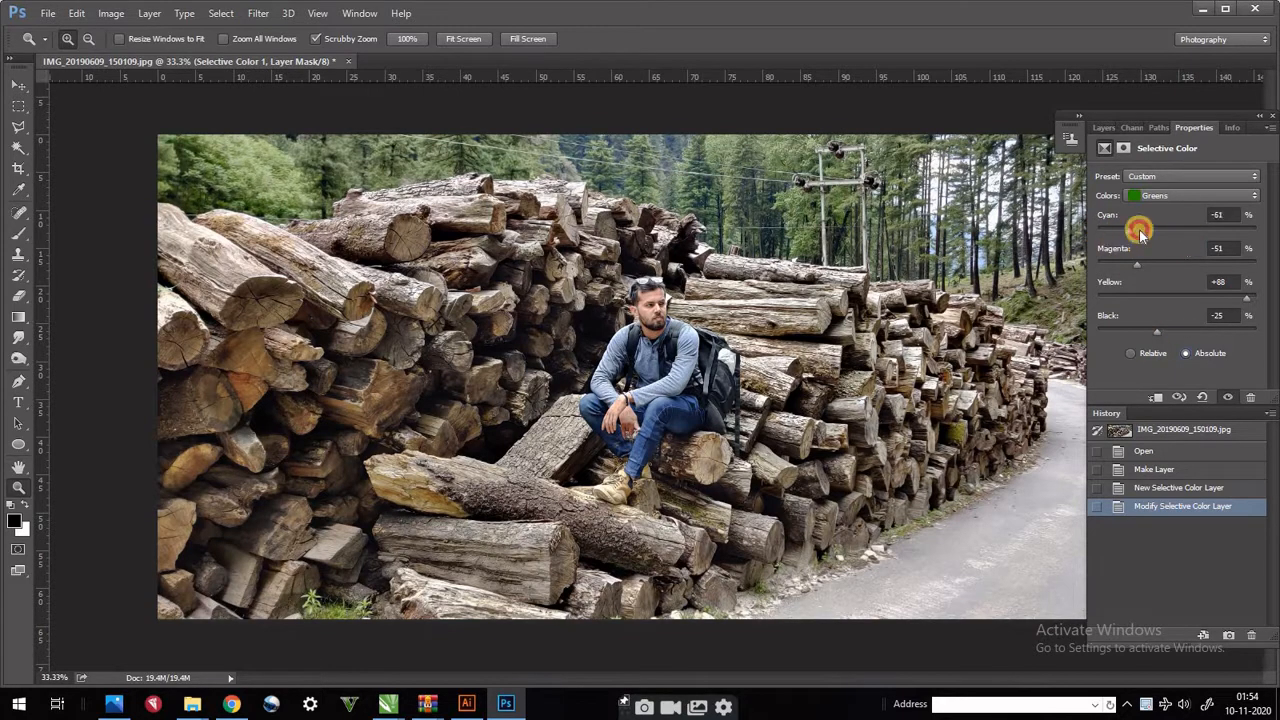
- Try Selective Color values for Yellows: Cyan -24, Magenta +73, Yellow +16 and Black -29
{"action": "left_click", "coordinate": [1168, 195]}
{"action": "left_click", "coordinate": [1160, 224]}
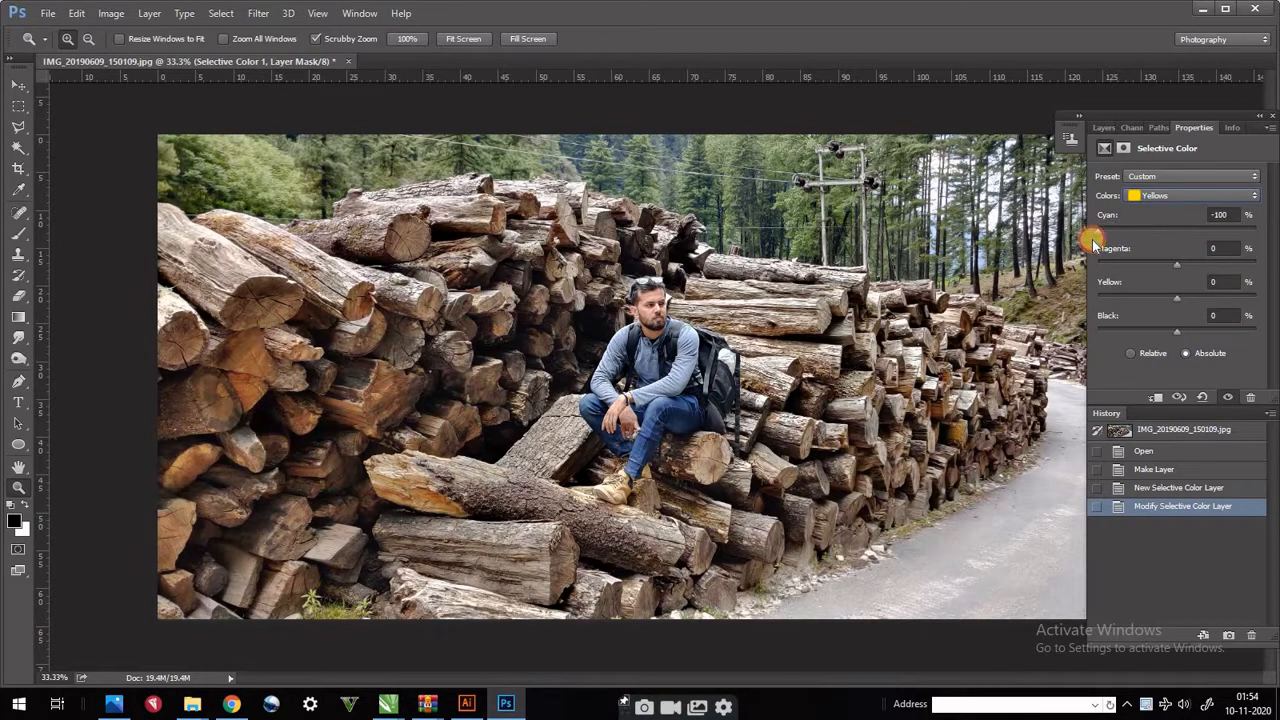
{"action": "left_click_drag", "start_coordinate": [1093, 244], "coordinate": [1119, 264]}
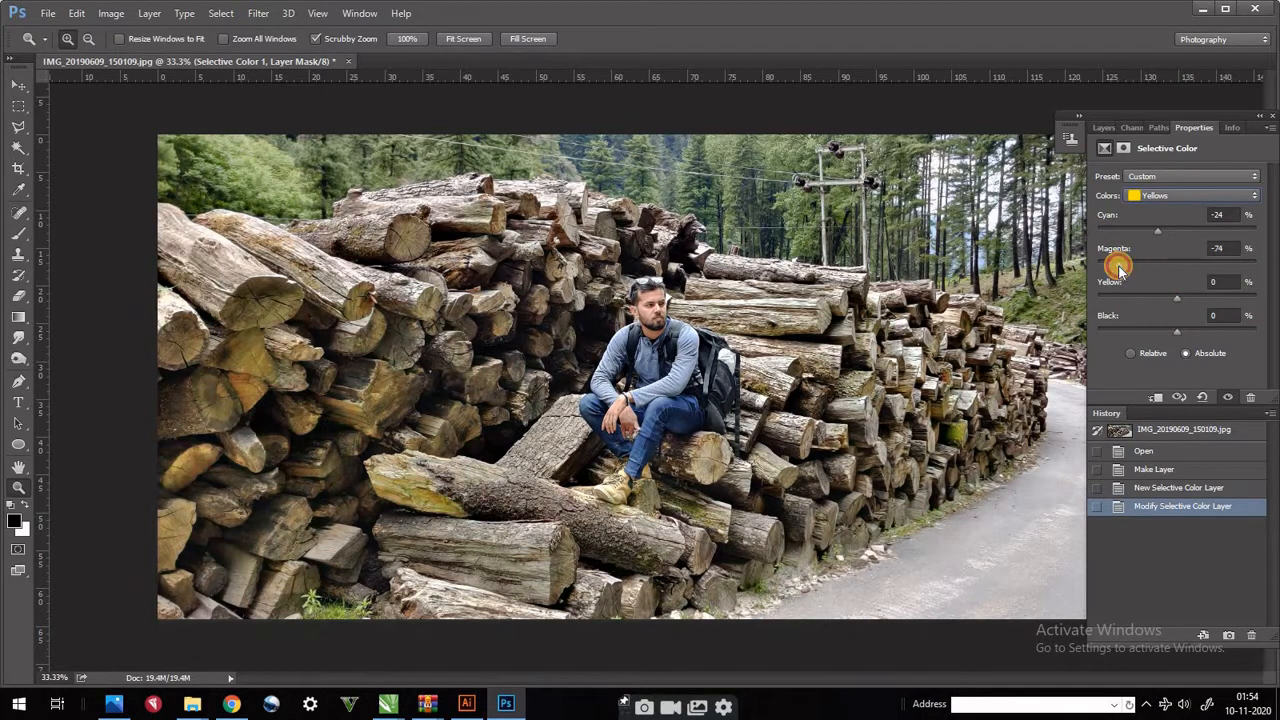
{"action": "left_click", "coordinate": [1234, 265]}
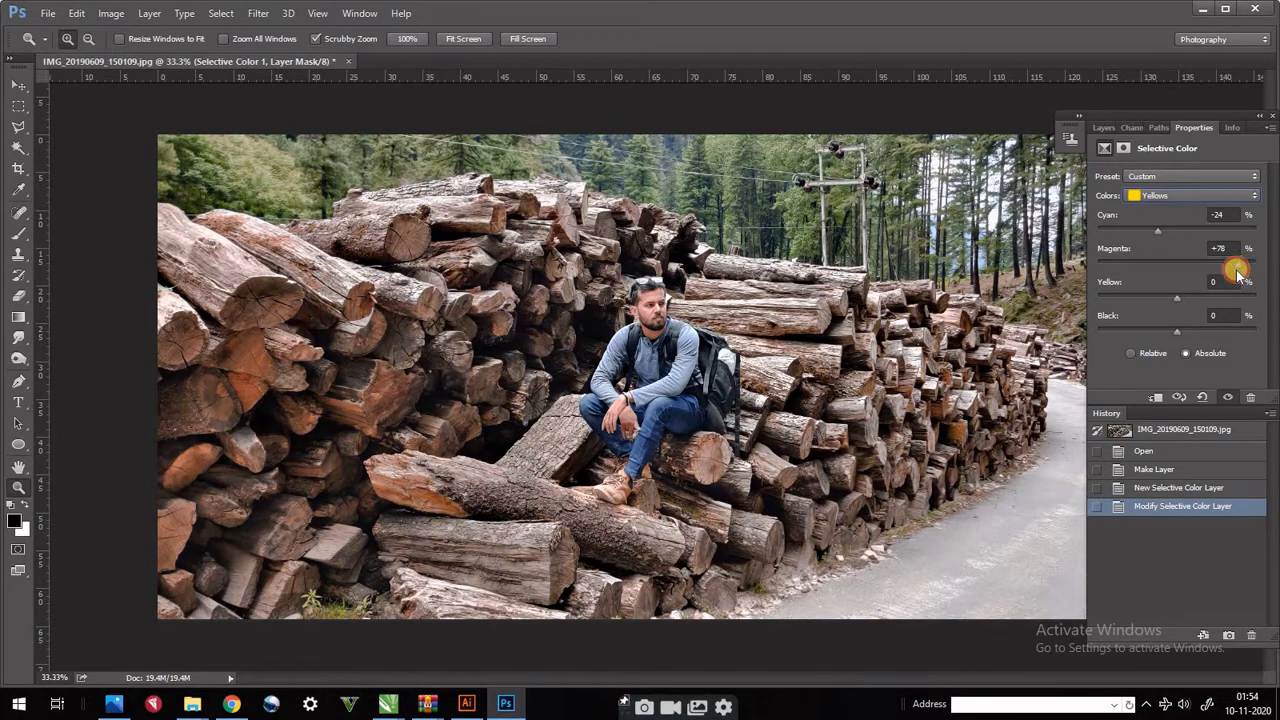
{"action": "left_click_drag", "start_coordinate": [1236, 272], "coordinate": [1155, 342]}
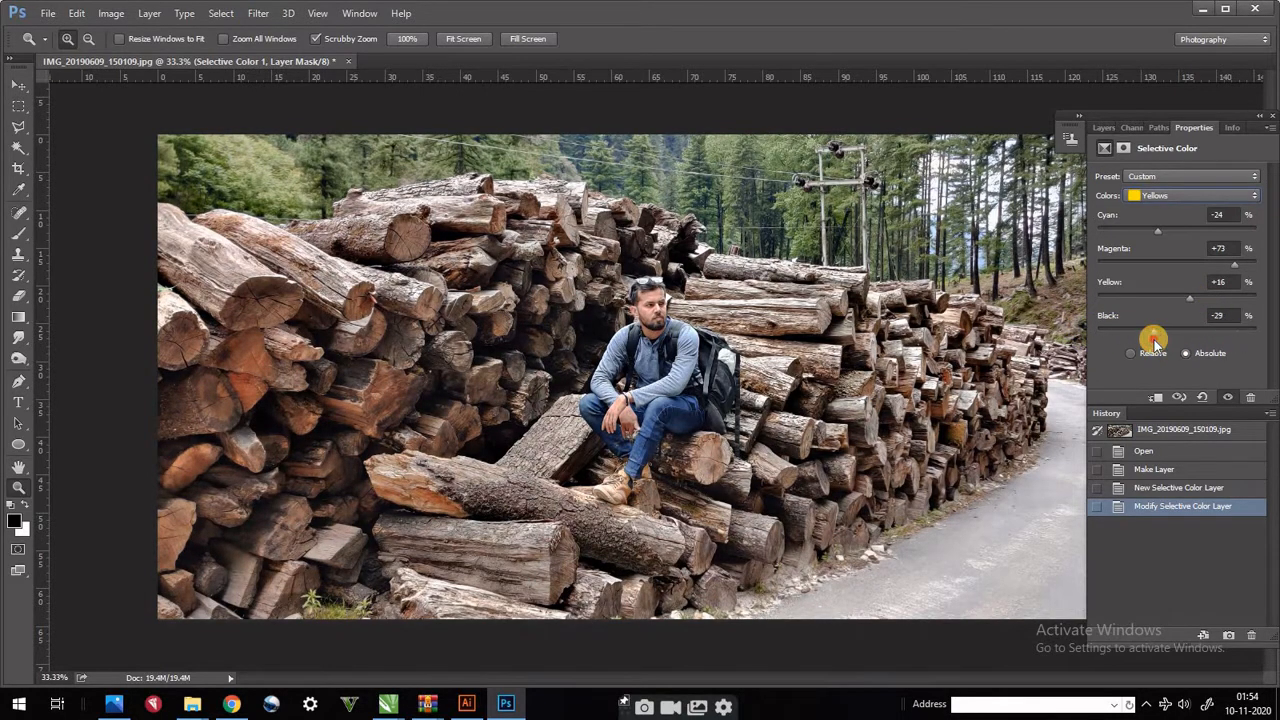
- Reset the Selective Color adjustment with the Default preset and return to the Custom preset
{"action": "left_click", "coordinate": [1171, 180]}
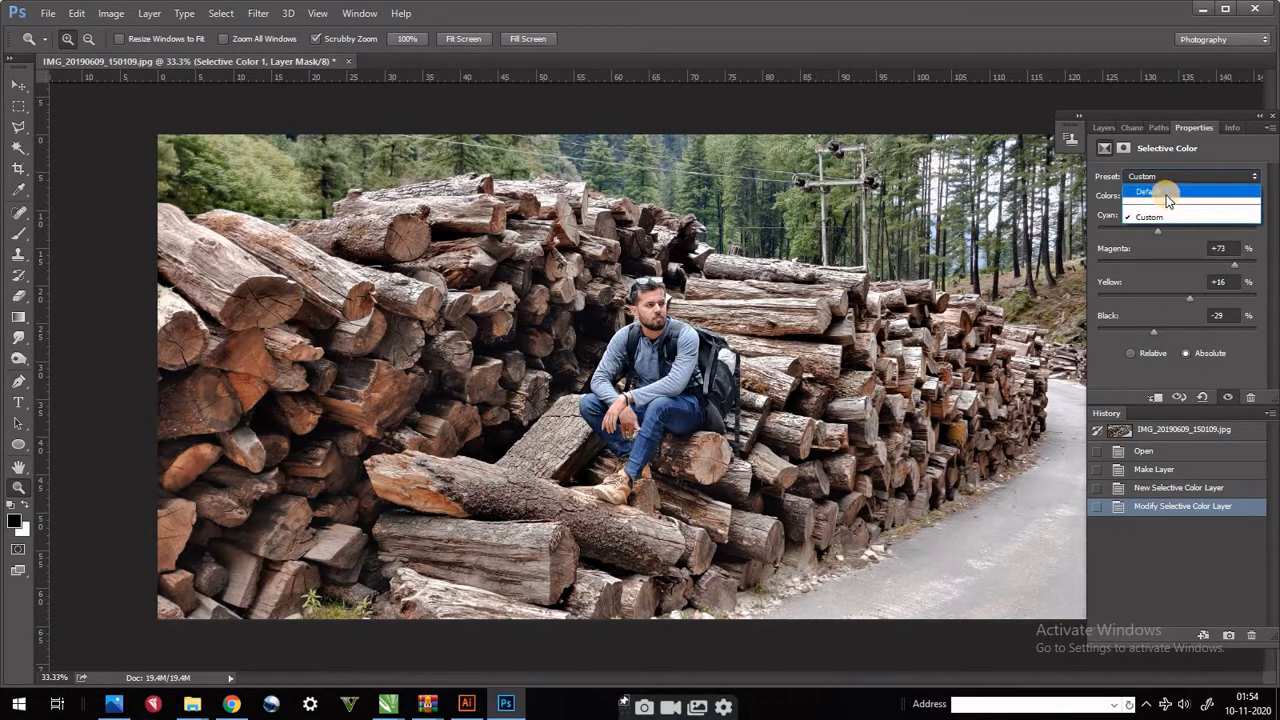
{"action": "left_click", "coordinate": [1167, 192]}
{"action": "left_click", "coordinate": [1174, 176]}
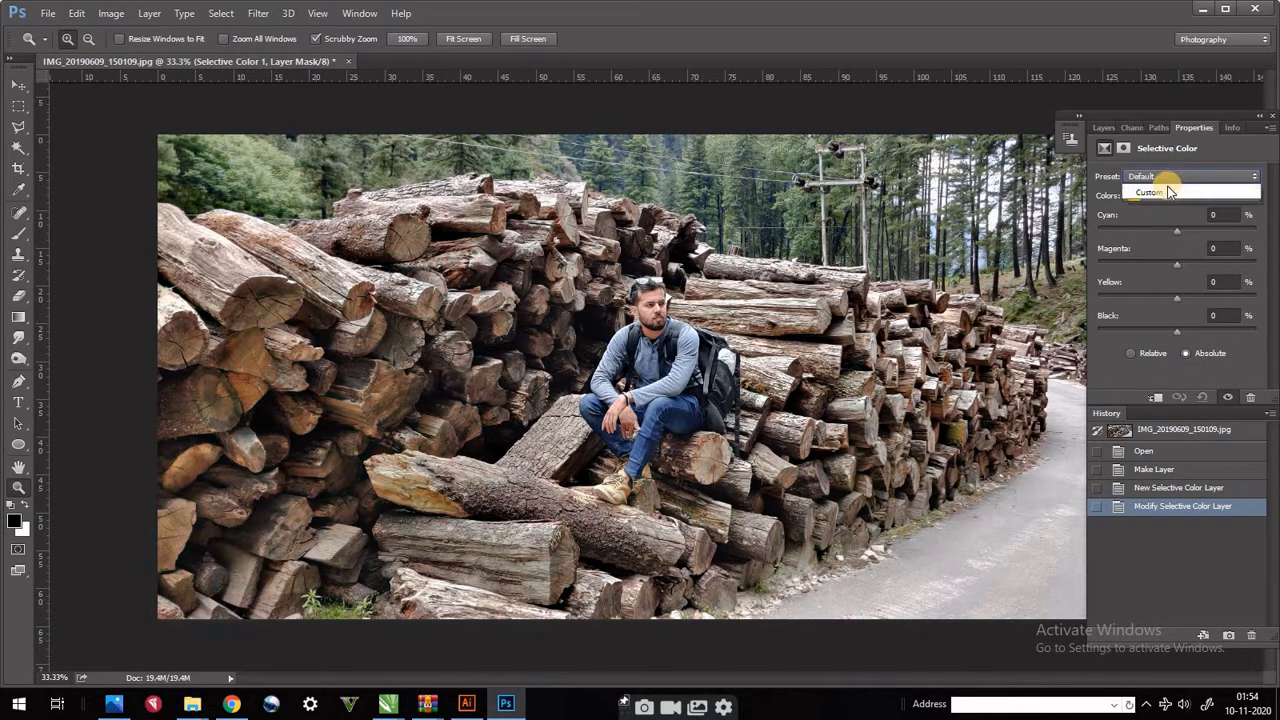
{"action": "left_click", "coordinate": [1160, 207]}
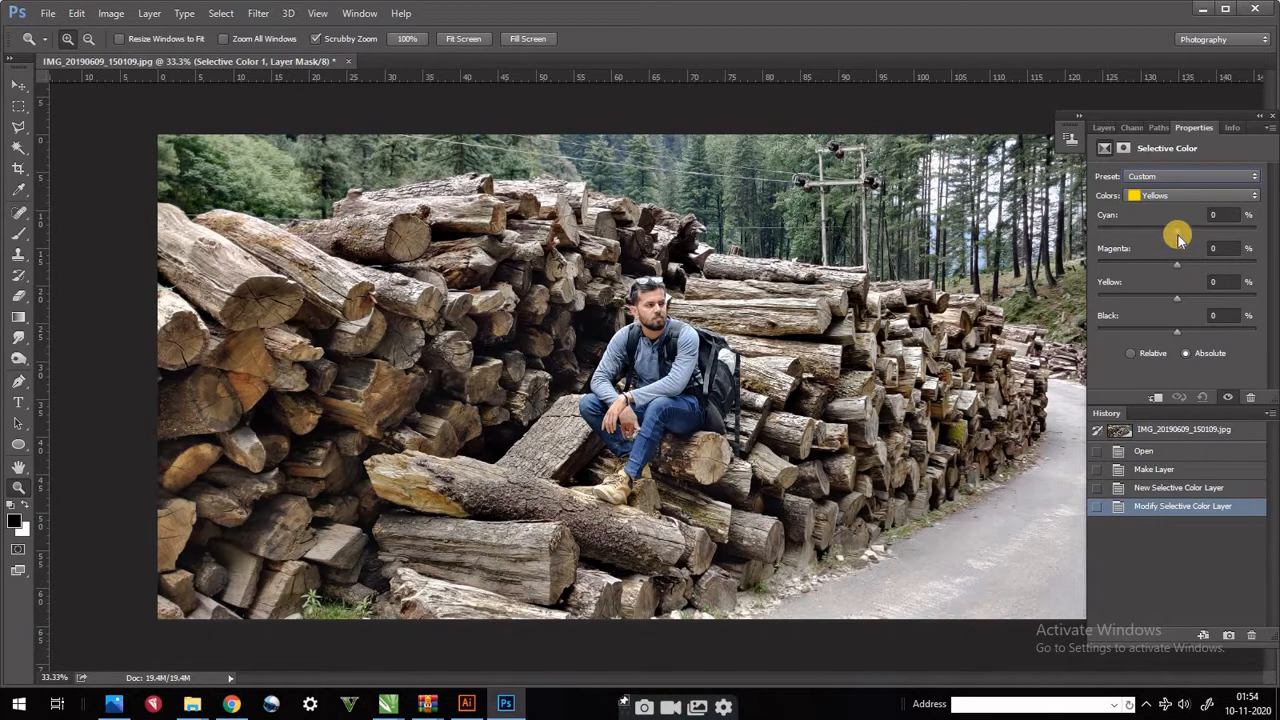
- Set the Yellows to Cyan -73, Magenta +44, Yellow +5 and Black +5, and choose the Relative method
{"action": "left_click_drag", "start_coordinate": [1176, 231], "coordinate": [1115, 228]}
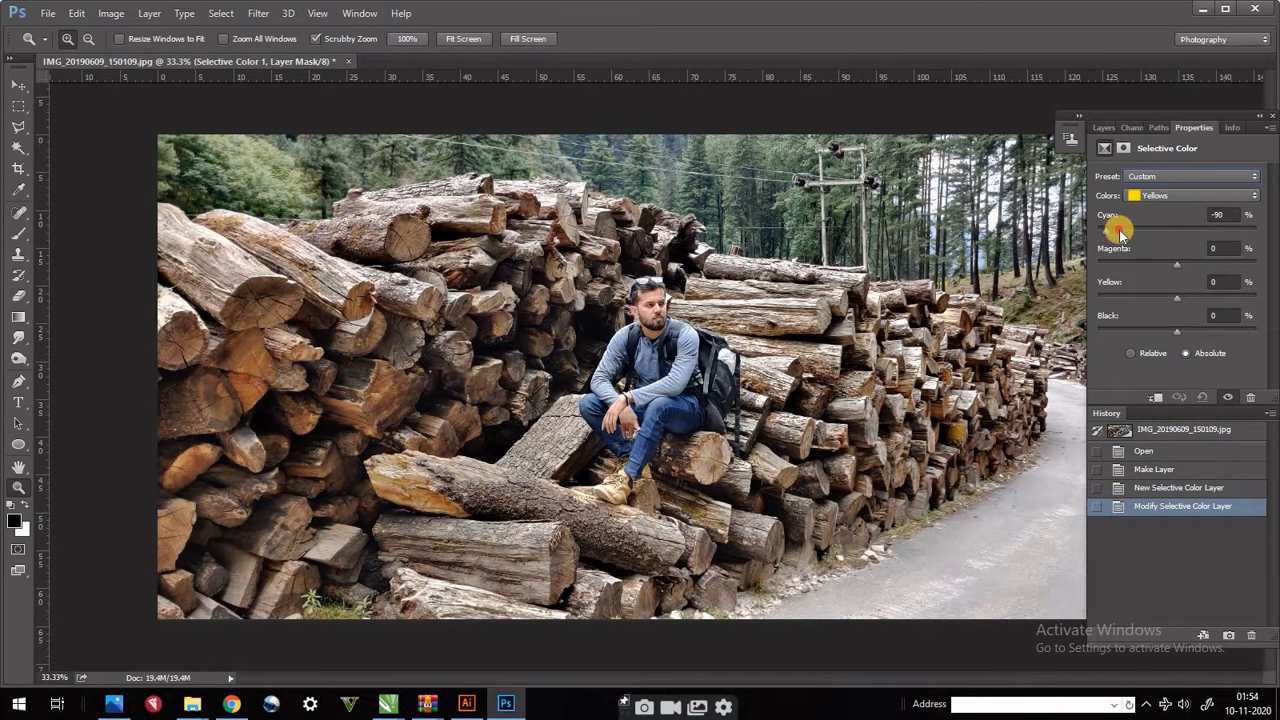
{"action": "left_click_drag", "start_coordinate": [1176, 264], "coordinate": [1123, 329]}
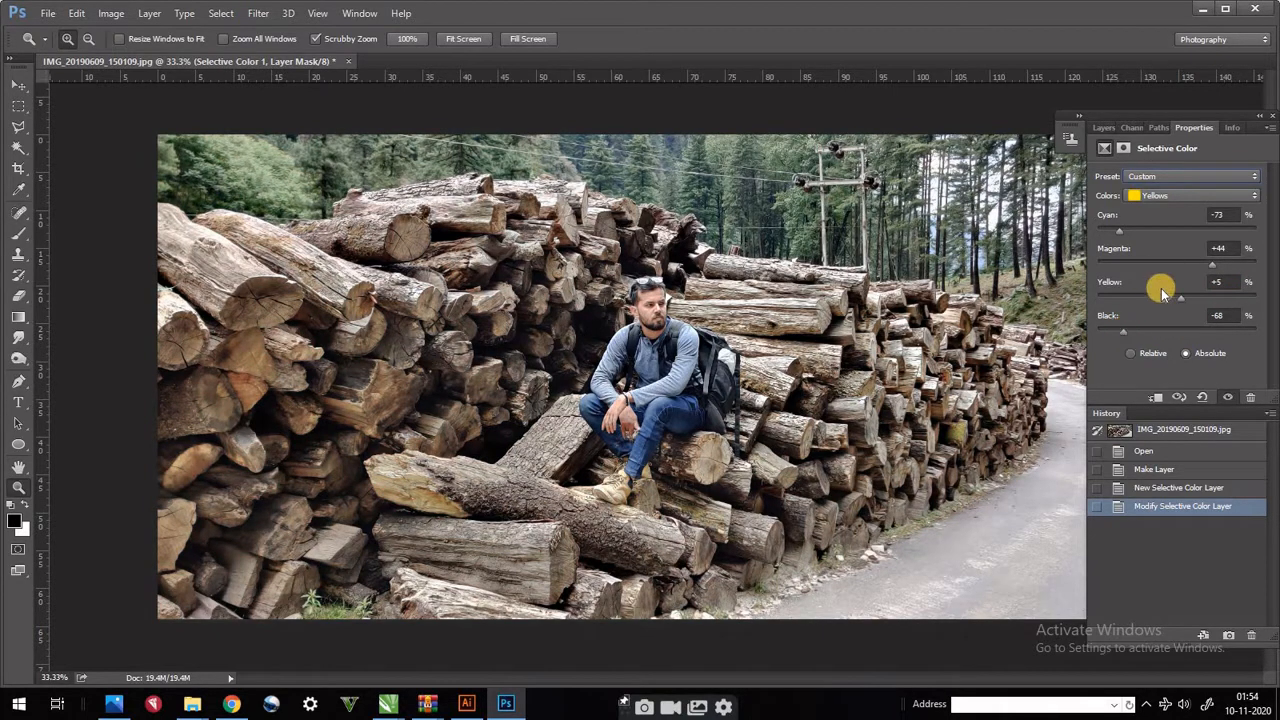
{"action": "left_click_drag", "start_coordinate": [1160, 332], "coordinate": [1182, 332]}
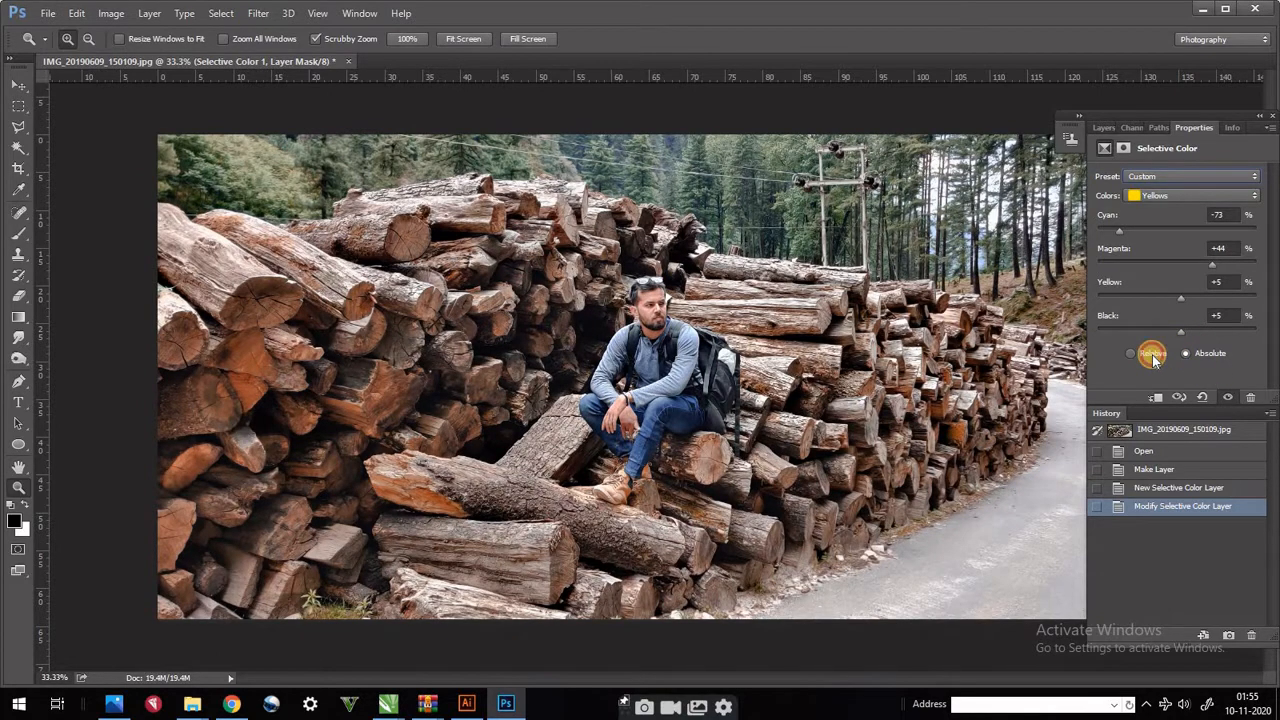
{"action": "left_click", "coordinate": [1152, 356]}
- Lower the Cyan amount strongly for the Greens in the Selective Color adjustment
{"action": "left_click", "coordinate": [1208, 195]}
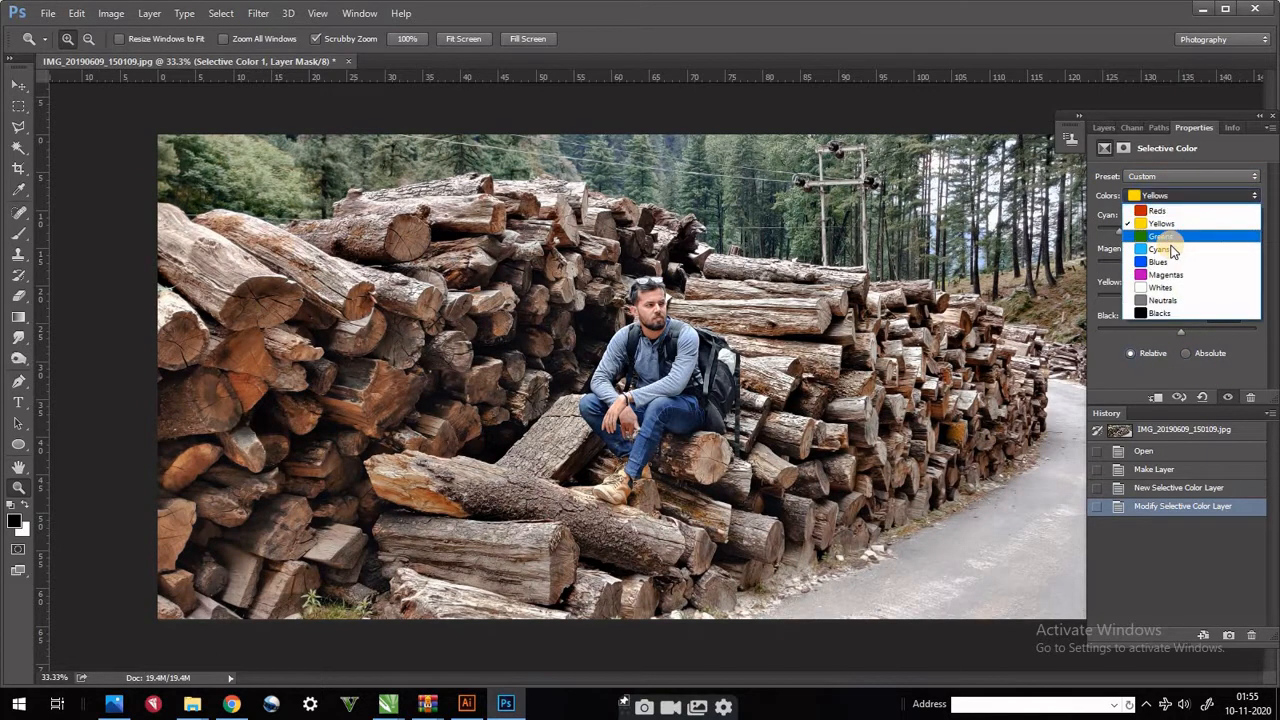
{"action": "left_click", "coordinate": [1166, 235]}
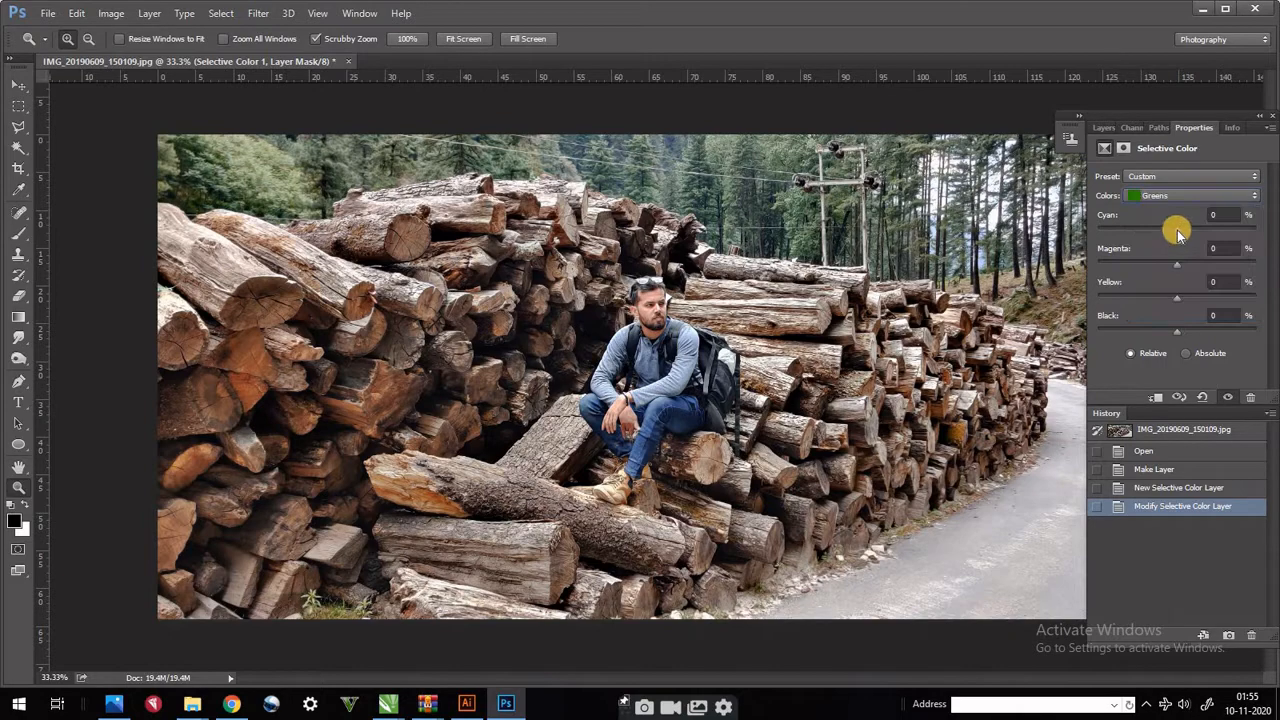
{"action": "left_click_drag", "start_coordinate": [1174, 229], "coordinate": [1102, 237]}
- Open the Camera Raw Filter on Layer 0 and set Temperature to -5, Tint to +8 and Exposure to 0.00
{"action": "left_click", "coordinate": [1105, 127]}
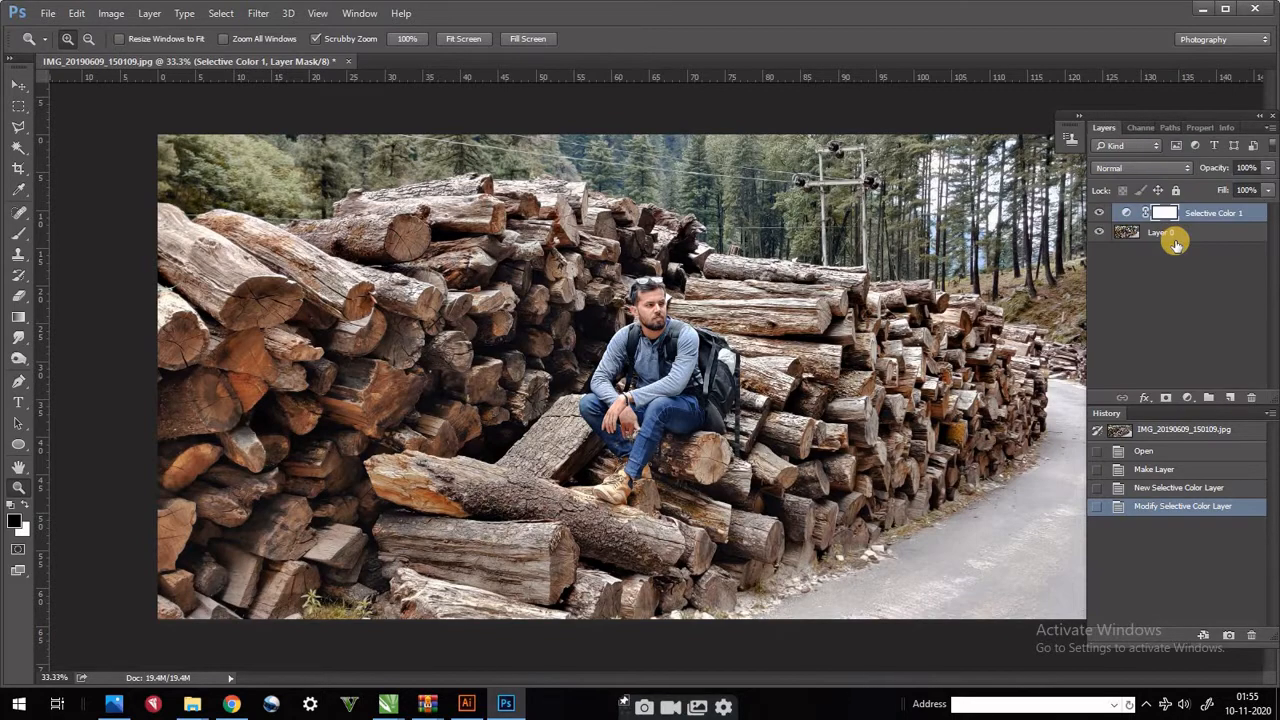
{"action": "left_click", "coordinate": [1160, 232]}
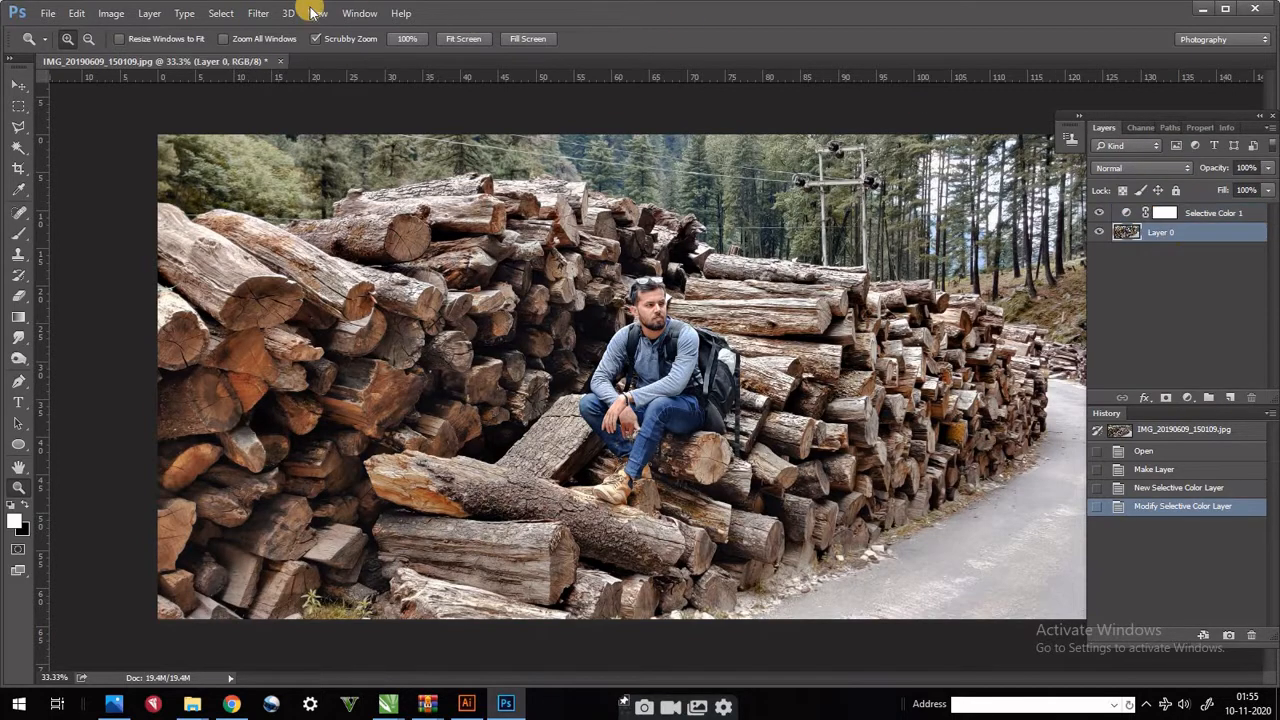
{"action": "left_click", "coordinate": [258, 13]}
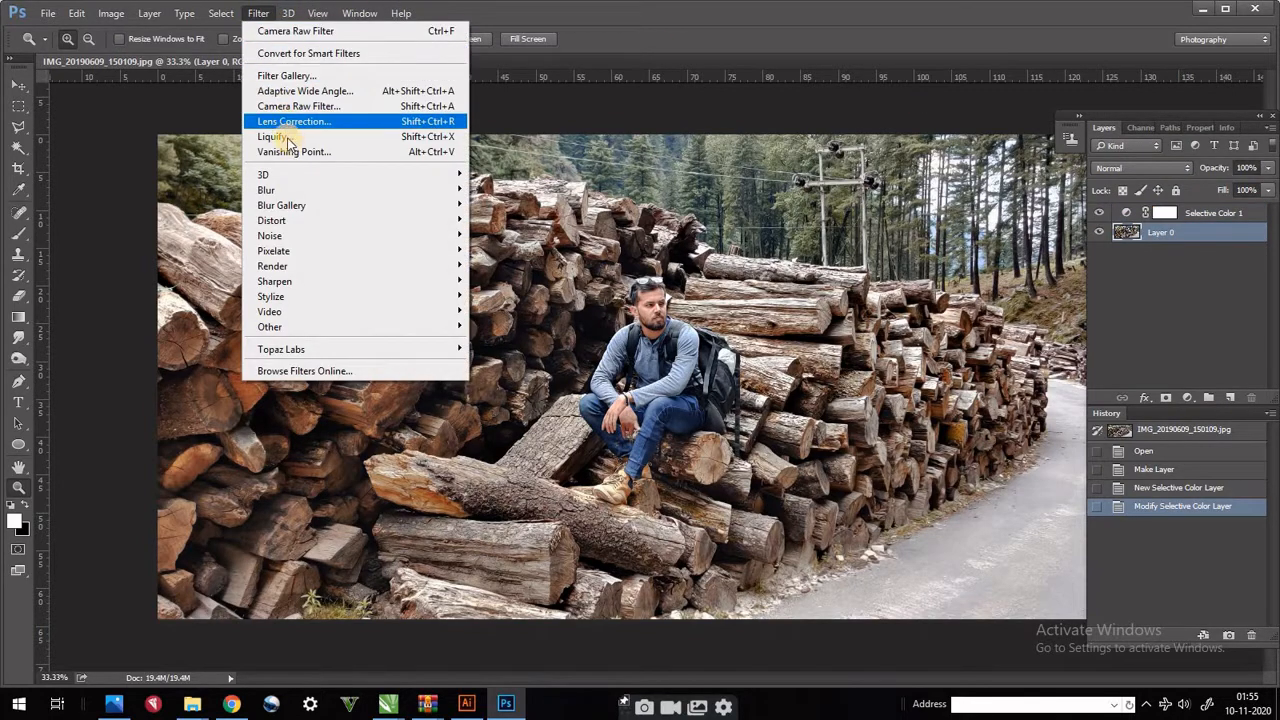
{"action": "left_click", "coordinate": [316, 110]}
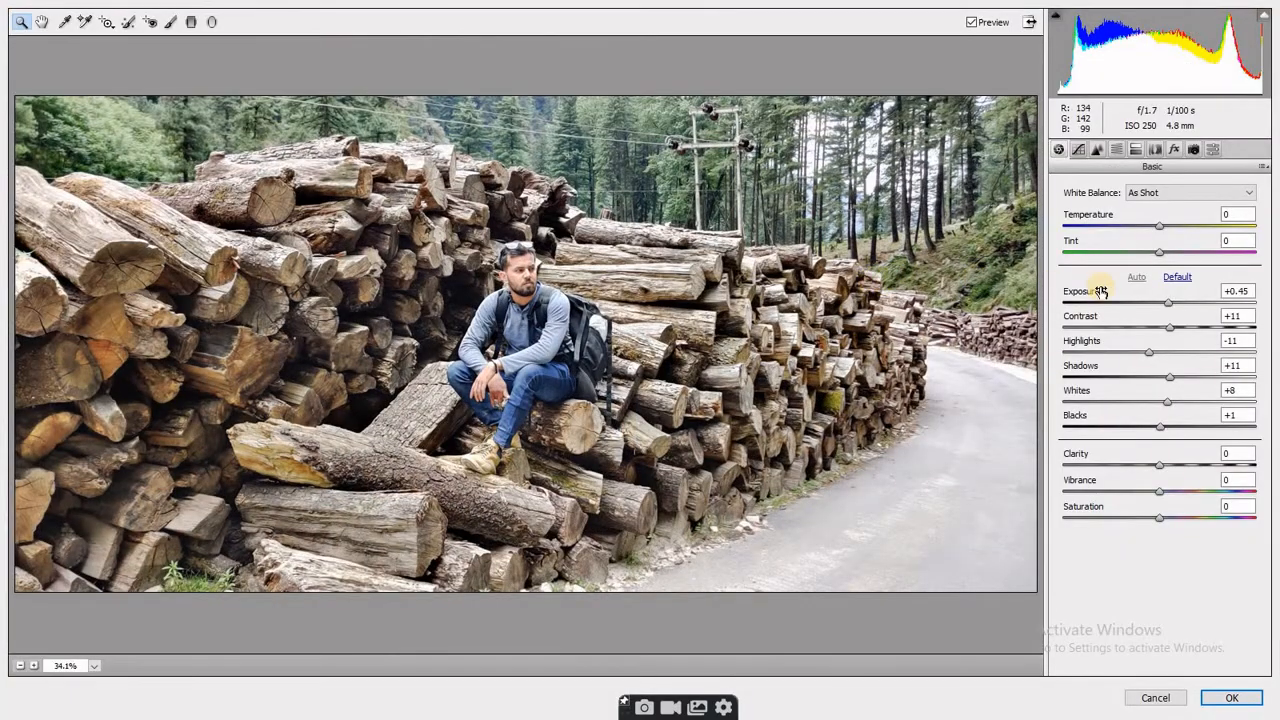
{"action": "left_click_drag", "start_coordinate": [1170, 231], "coordinate": [1159, 302]}
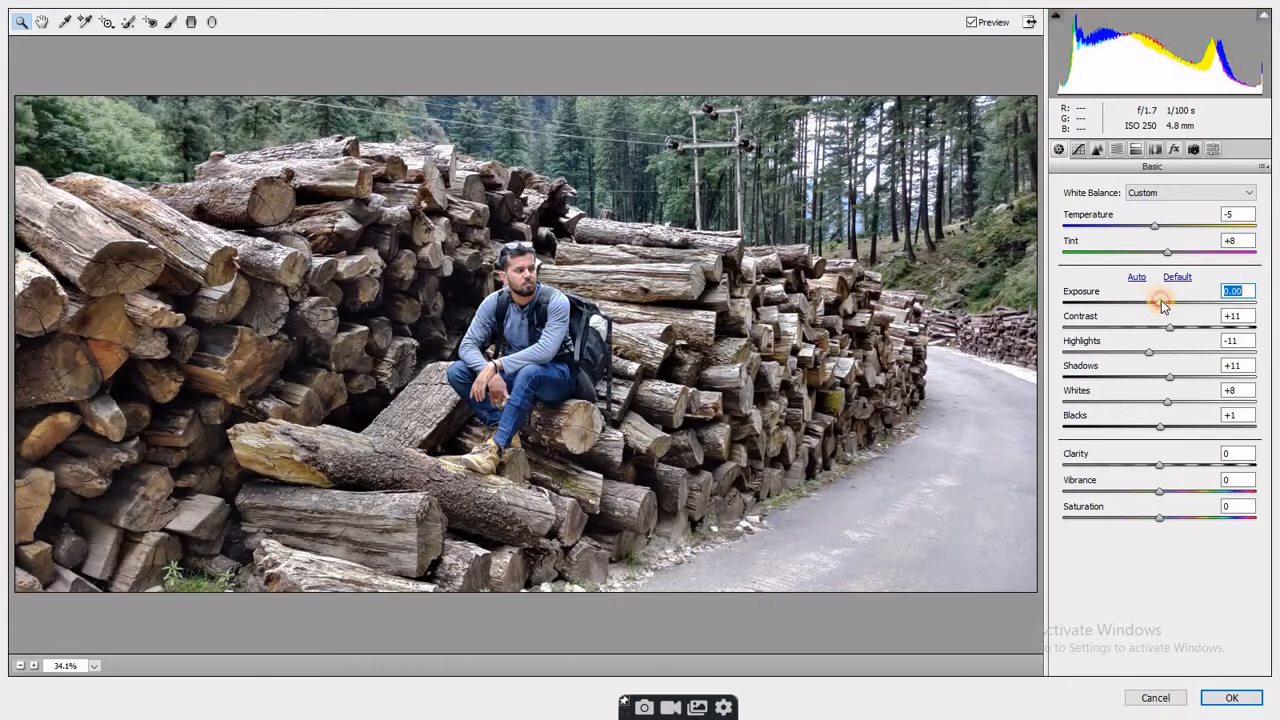
- Set Contrast to +20, Highlights to +6, Shadows to -13, Whites to +57, Blacks to +9 and Vibrance to +30
{"action": "left_click_drag", "start_coordinate": [1133, 327], "coordinate": [1213, 401]}
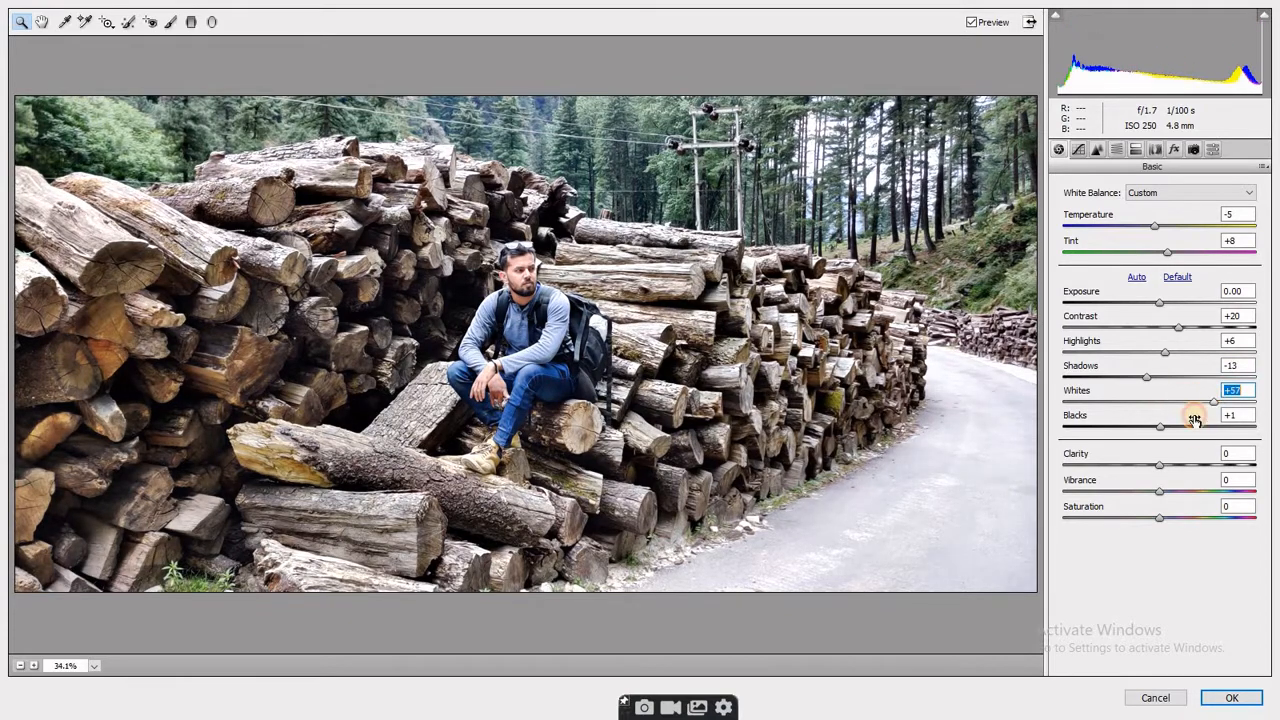
{"action": "mouse_move", "coordinate": [1160, 429]}
{"action": "left_mouse_down"}
{"action": "mouse_move", "coordinate": [1088, 424]}
{"action": "mouse_move", "coordinate": [1197, 426]}
{"action": "mouse_move", "coordinate": [1170, 432]}
{"action": "left_mouse_up"}
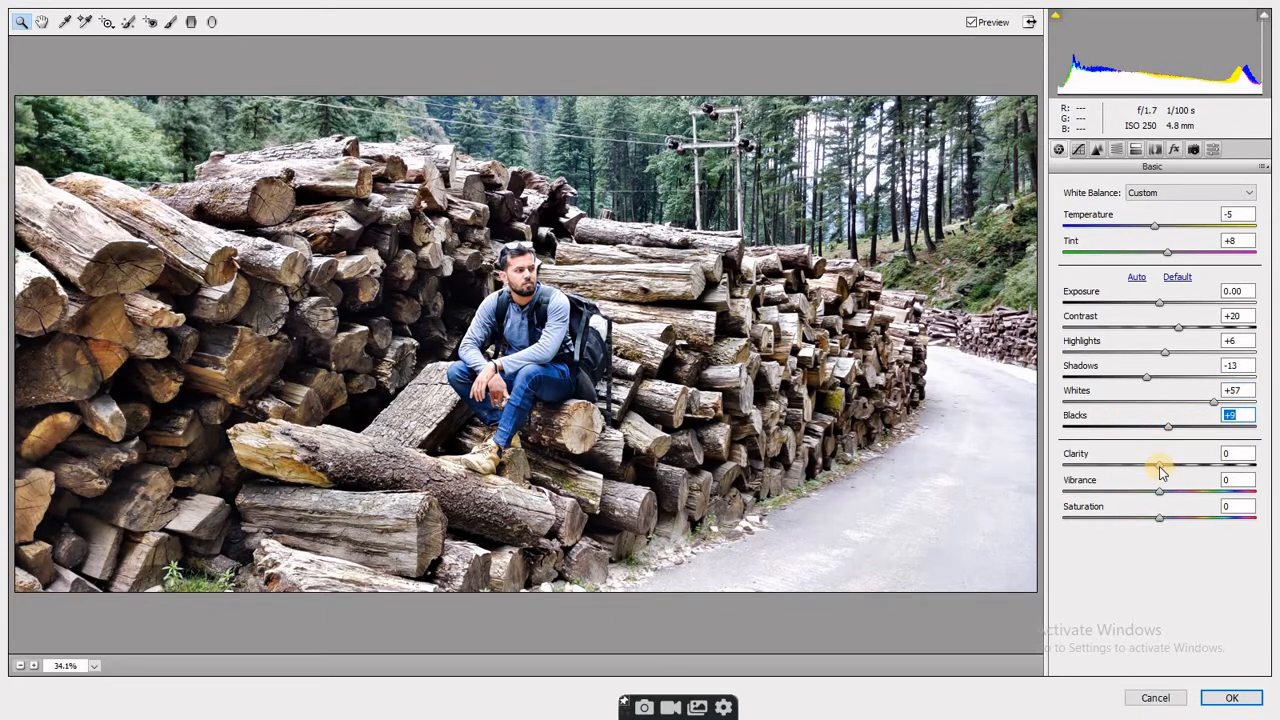
{"action": "left_click_drag", "start_coordinate": [1158, 495], "coordinate": [1188, 492]}
{"action": "mouse_move", "coordinate": [1162, 518]}
{"action": "left_mouse_down"}
{"action": "mouse_move", "coordinate": [1200, 514]}
{"action": "mouse_move", "coordinate": [1160, 513]}
{"action": "left_mouse_up"}
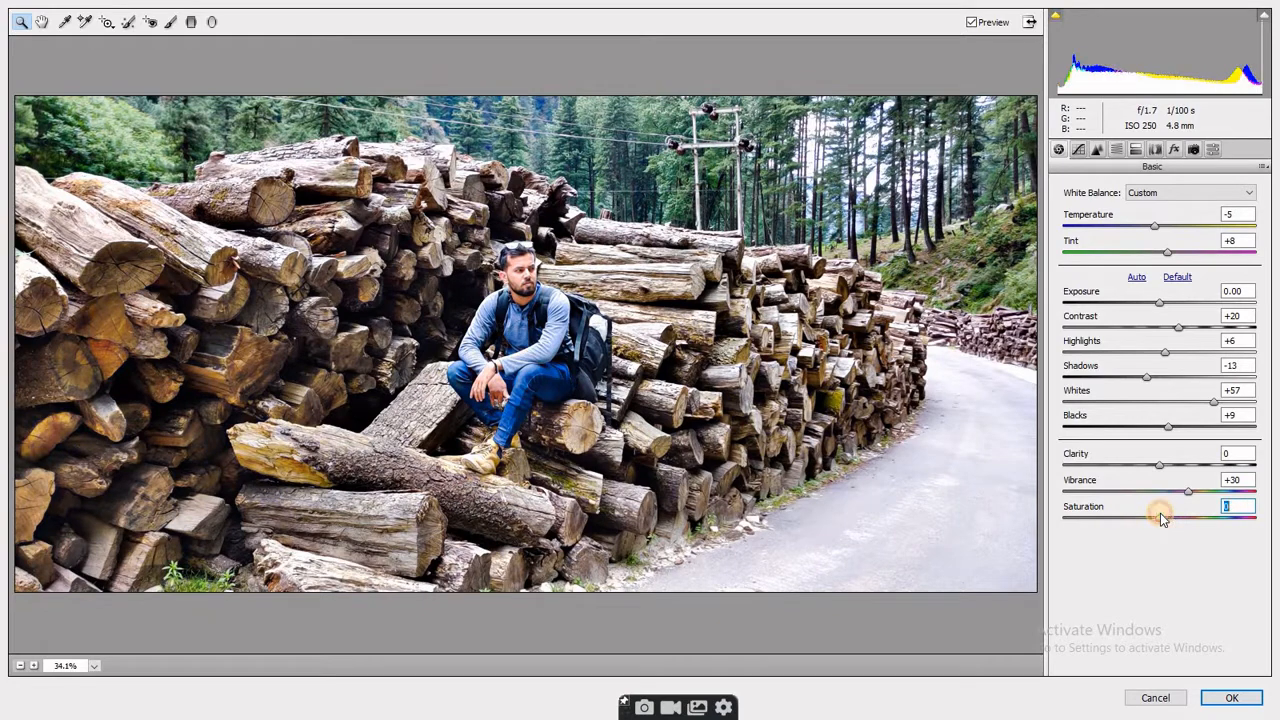
- Set the sharpening Amount of the photo to 50
{"action": "left_click", "coordinate": [1097, 149]}
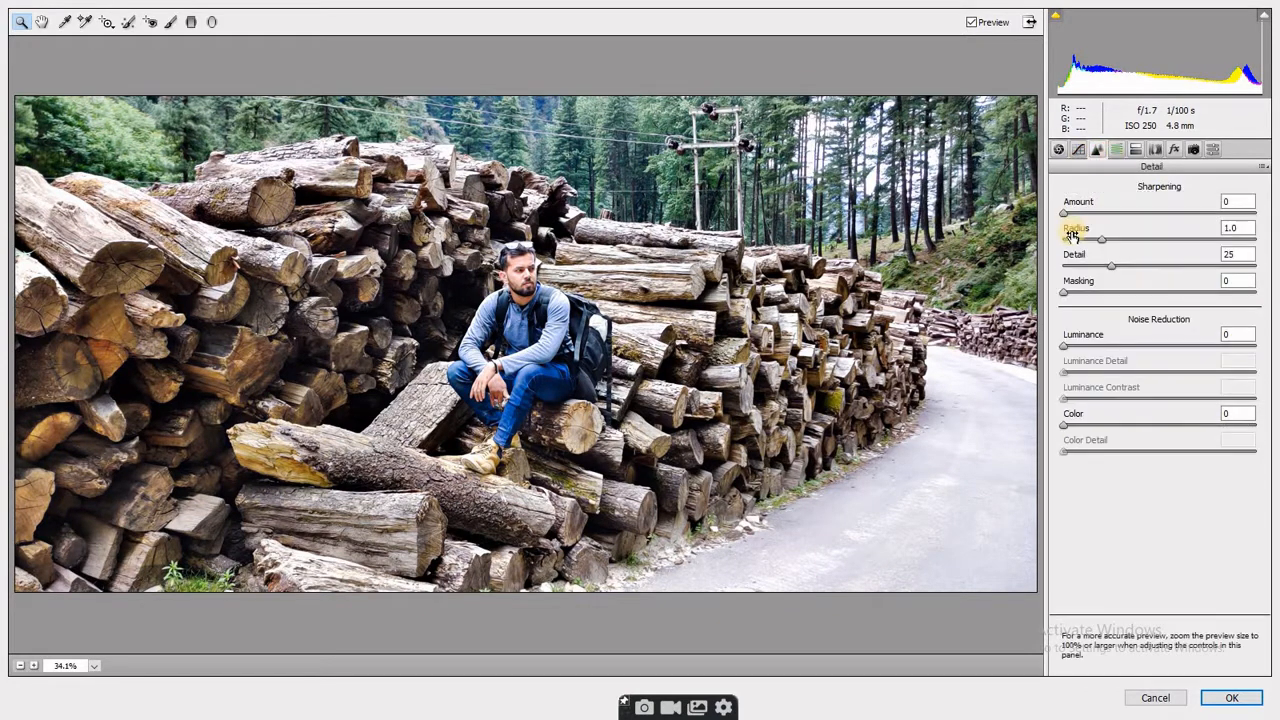
{"action": "mouse_move", "coordinate": [1065, 215]}
{"action": "left_mouse_down"}
{"action": "mouse_move", "coordinate": [1152, 212]}
{"action": "mouse_move", "coordinate": [1082, 213]}
{"action": "left_mouse_up"}
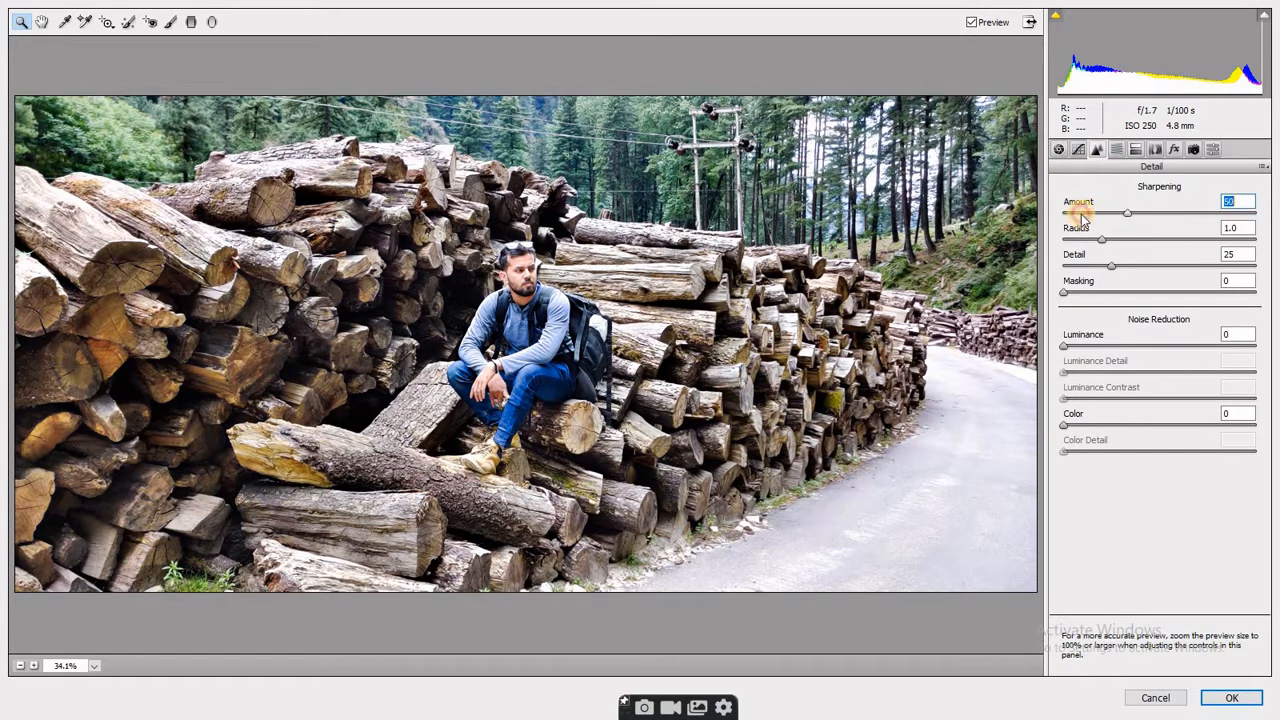
- Shift the HSL hues: Oranges -54, Yellows +1, Aquas +10, Blues -40, Purples -9 and Magentas +48
{"action": "left_click", "coordinate": [1116, 149]}
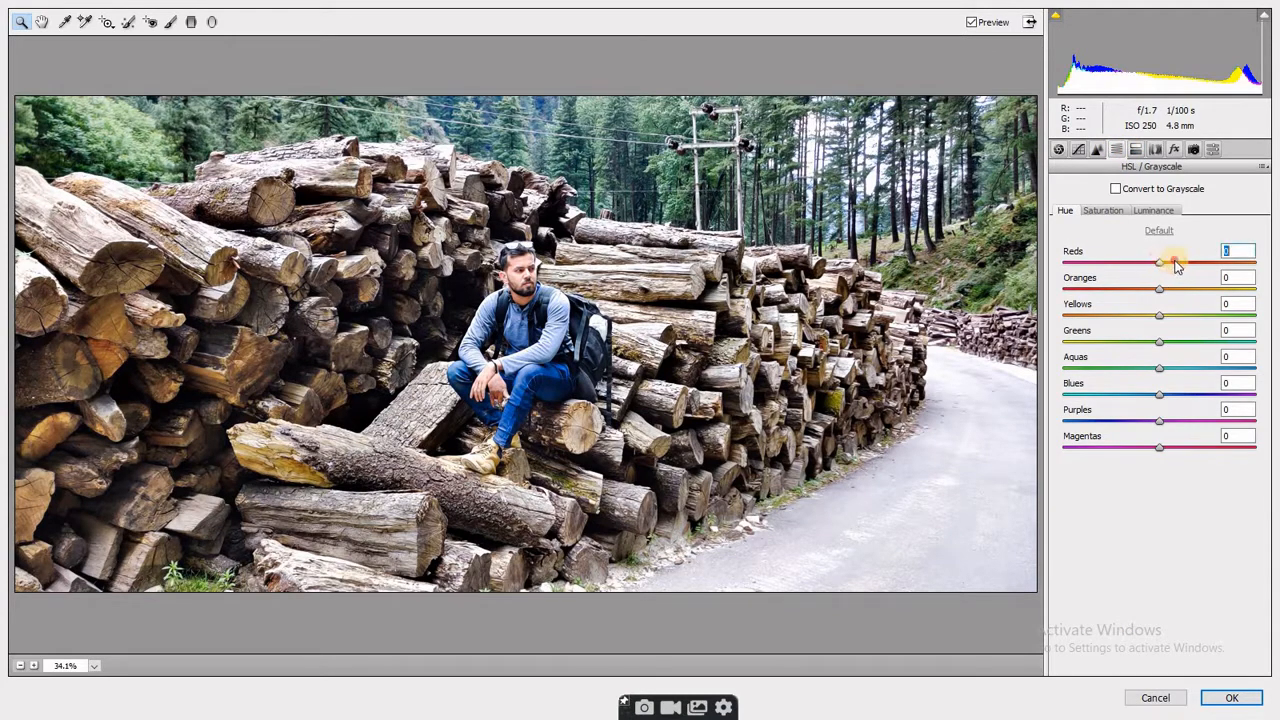
{"action": "left_click_drag", "start_coordinate": [1177, 264], "coordinate": [1168, 368]}
{"action": "left_click_drag", "start_coordinate": [1159, 422], "coordinate": [1205, 448]}
{"action": "left_click", "coordinate": [1153, 422]}
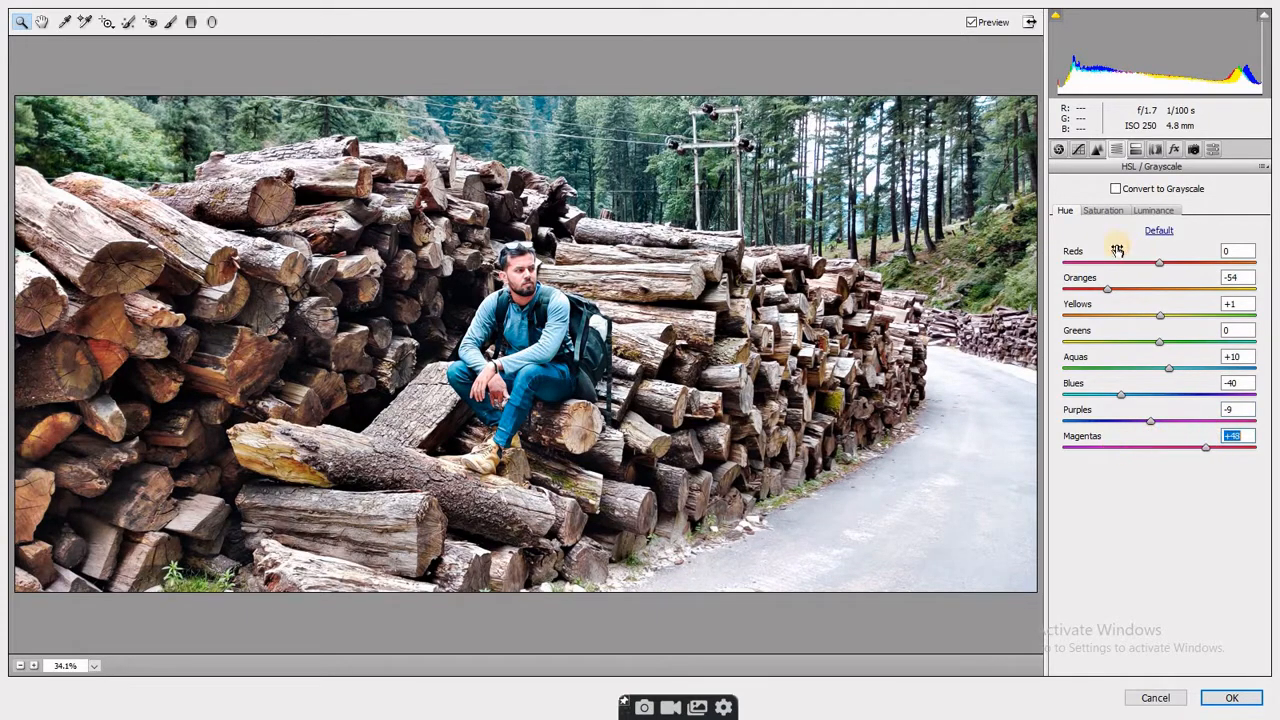
- Set the HSL saturation to Reds +48, Oranges +22, Yellows -18, Greens +3 and Aquas +38
{"action": "left_click", "coordinate": [1103, 211]}
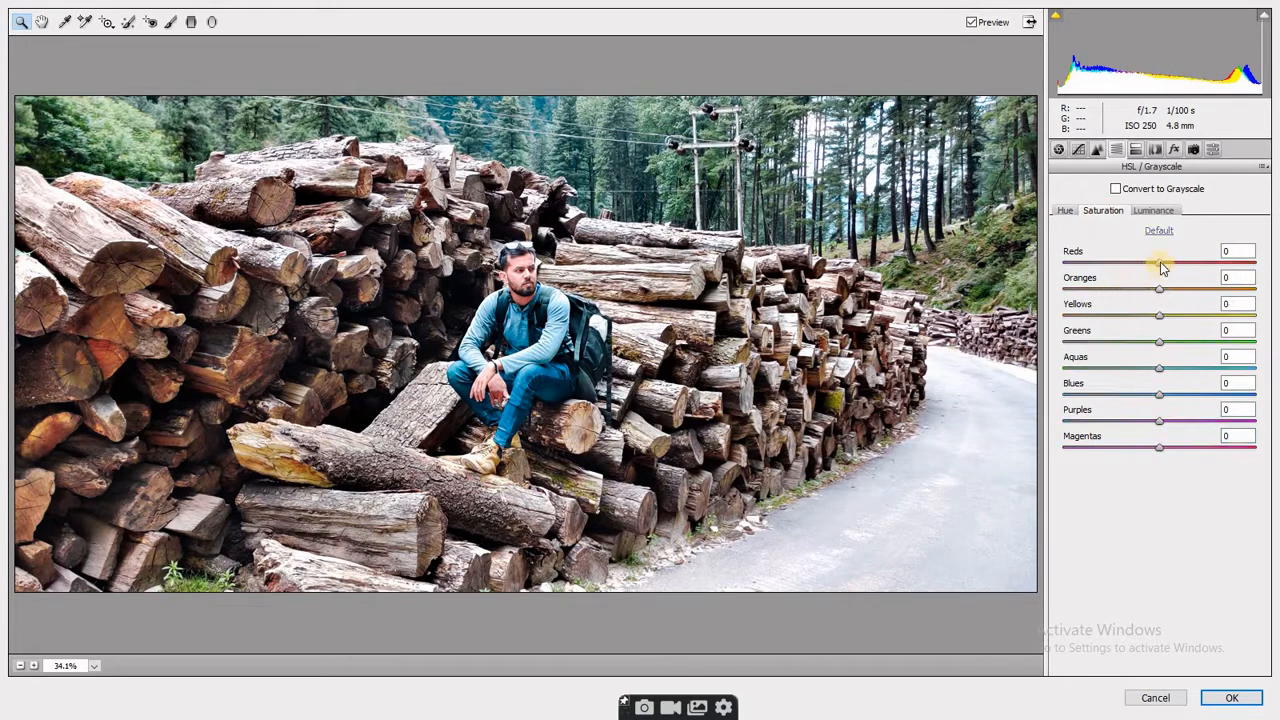
{"action": "left_click_drag", "start_coordinate": [1161, 268], "coordinate": [1108, 298]}
{"action": "left_click_drag", "start_coordinate": [1161, 302], "coordinate": [1195, 370]}
{"action": "left_click", "coordinate": [1151, 318]}
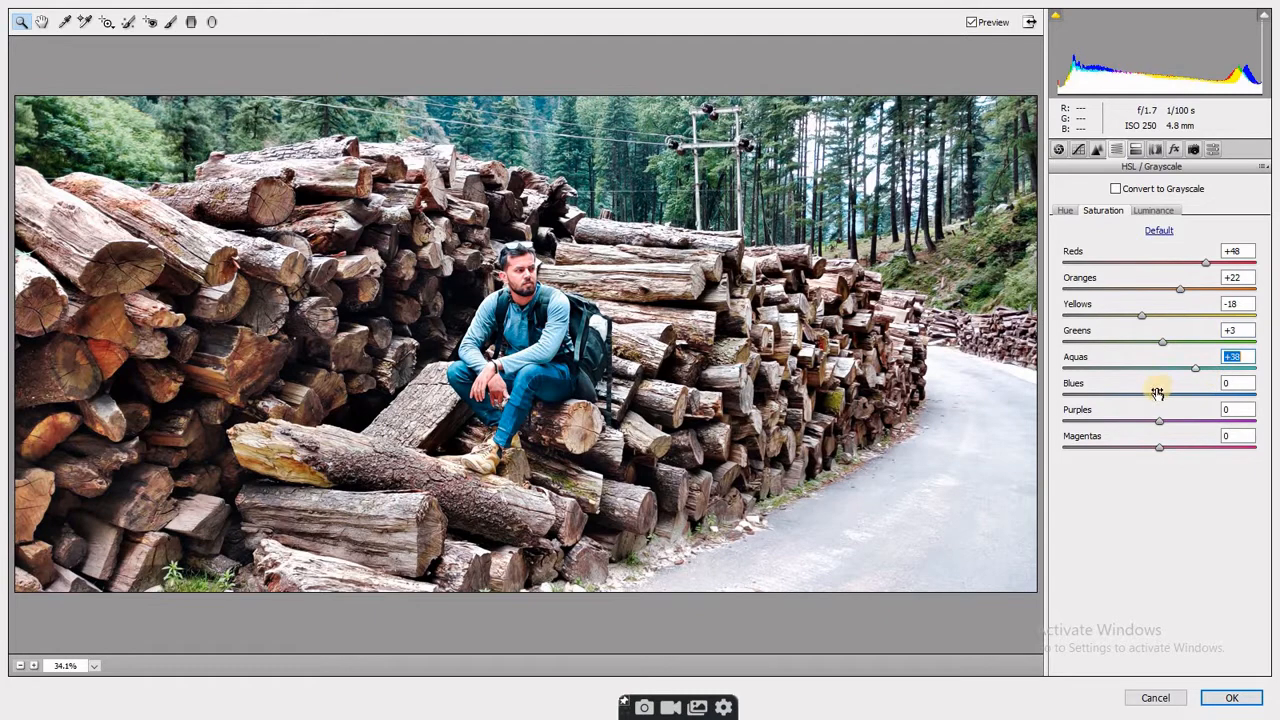
- Set the HSL luminance to Reds +44, Oranges -5, Yellows +2, Greens -10, Blues -44, Purples +25 and Magentas -1
{"action": "left_click", "coordinate": [1157, 211]}
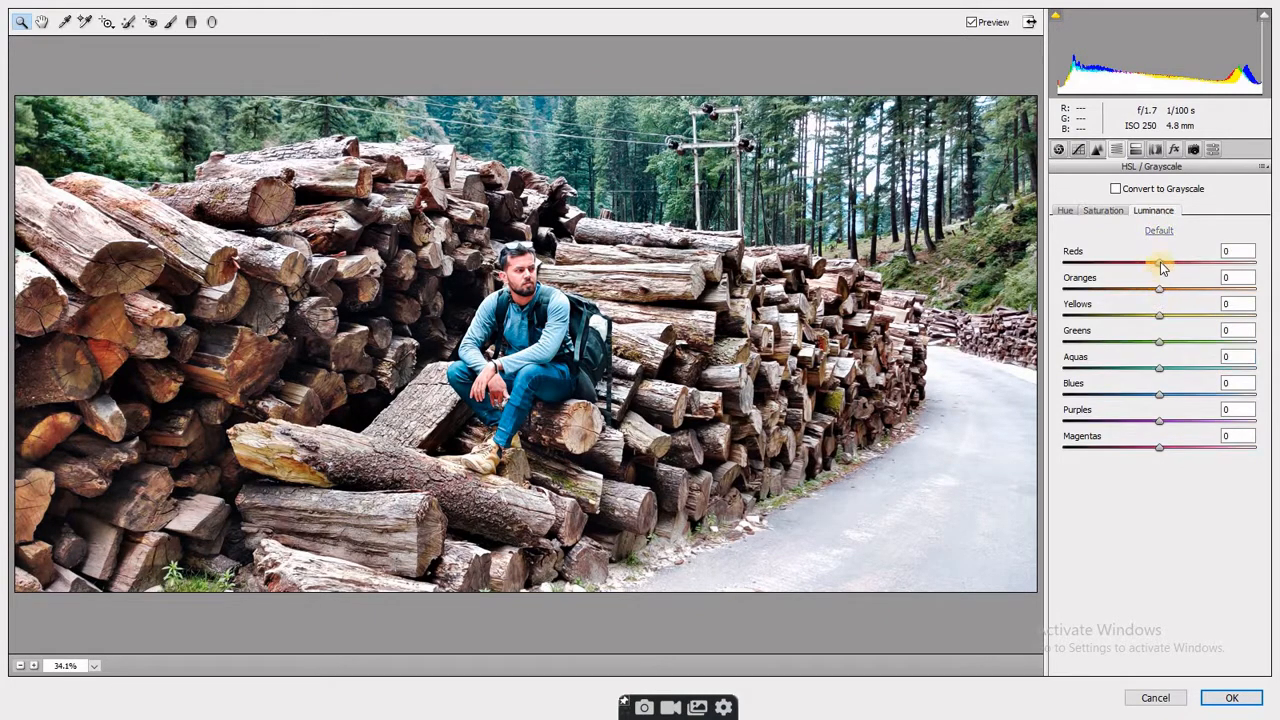
{"action": "left_click_drag", "start_coordinate": [1162, 265], "coordinate": [1151, 334]}
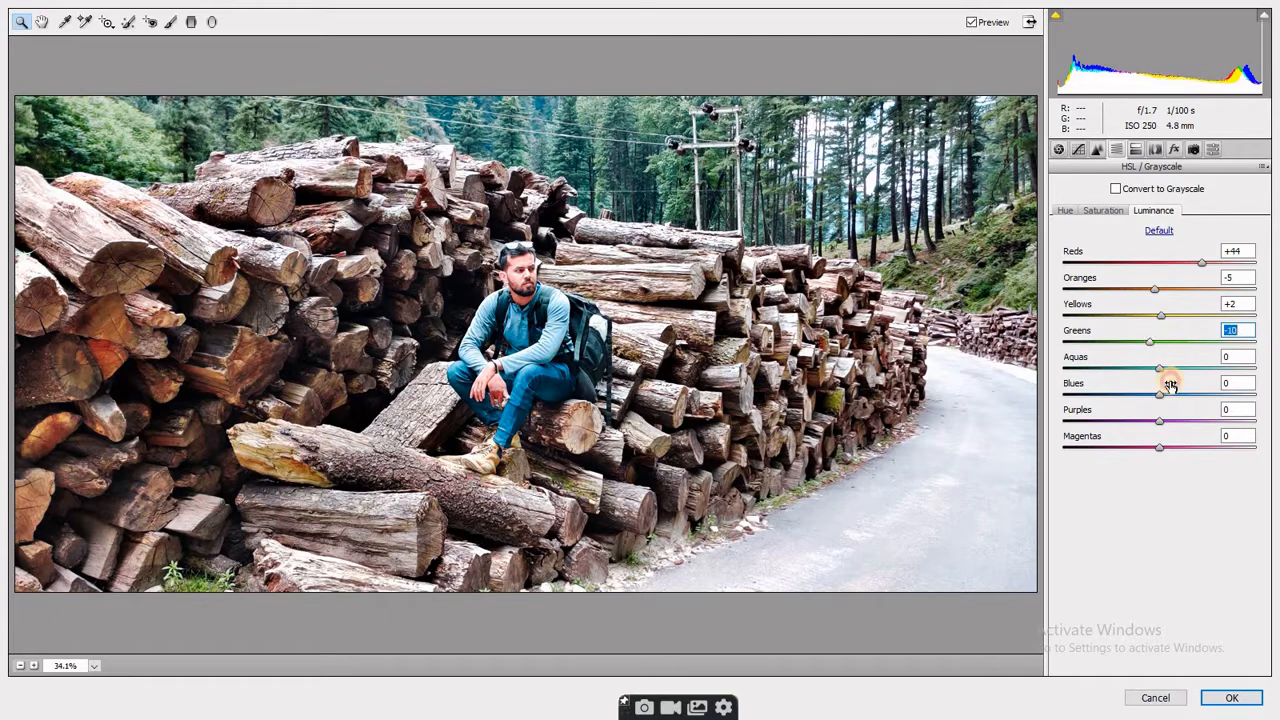
{"action": "left_click_drag", "start_coordinate": [1160, 398], "coordinate": [1157, 450]}
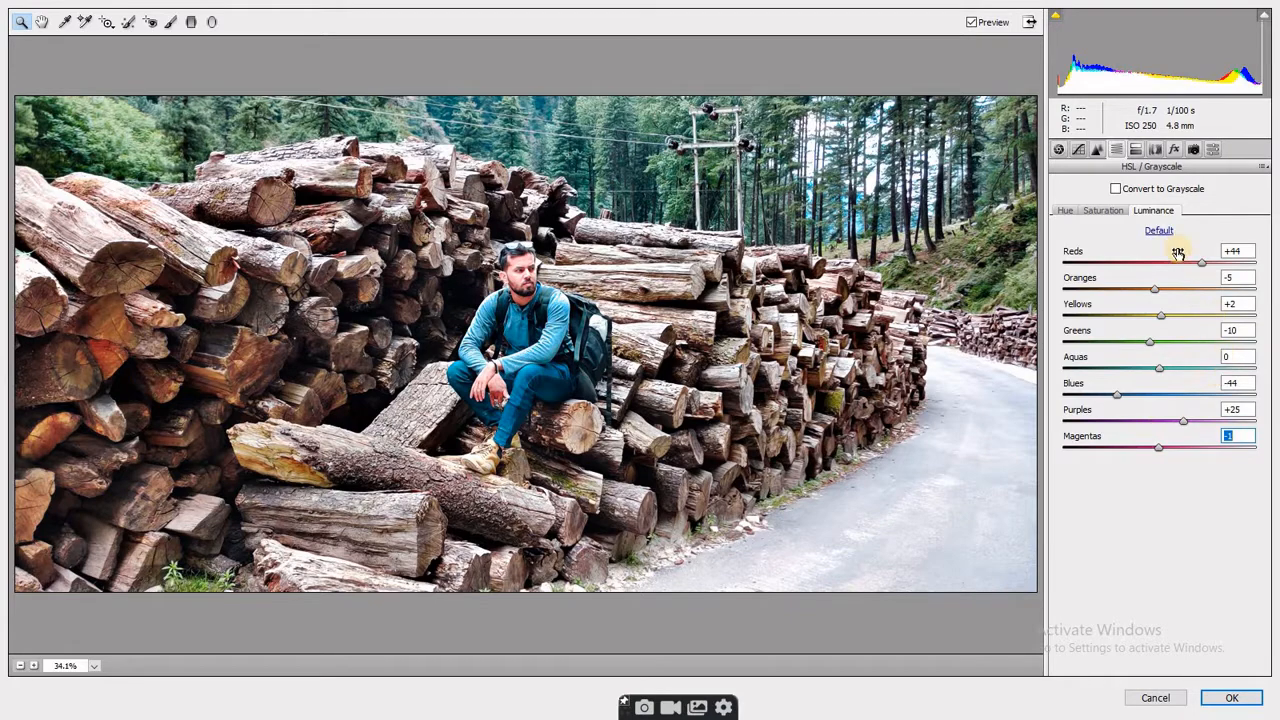
- Set the lens correction Defringe Green Amount to 14 and the Green Hue range to 40 / 53
{"action": "left_click", "coordinate": [1157, 150]}
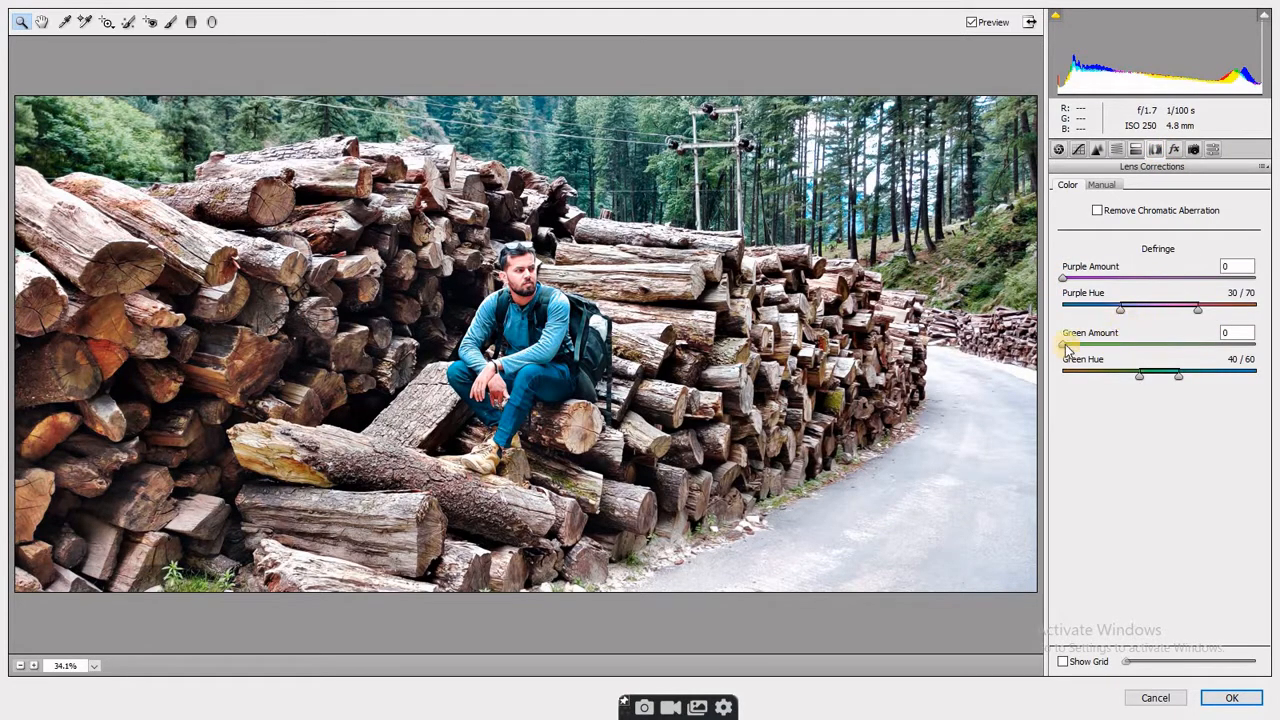
{"action": "left_click_drag", "start_coordinate": [1064, 345], "coordinate": [1164, 375]}
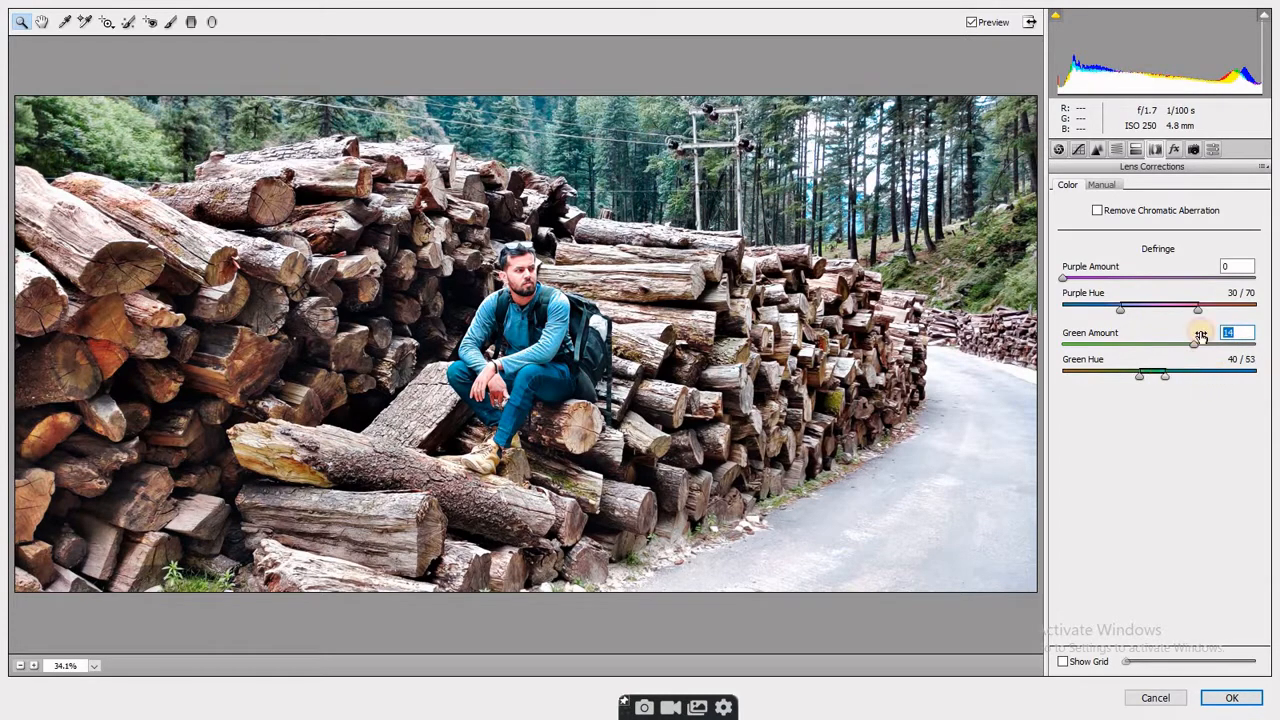
{"action": "left_click", "coordinate": [1213, 151]}
- Set the Post Crop Vignetting Amount to +8 with the Highlight Priority style
{"action": "left_click", "coordinate": [1168, 150]}
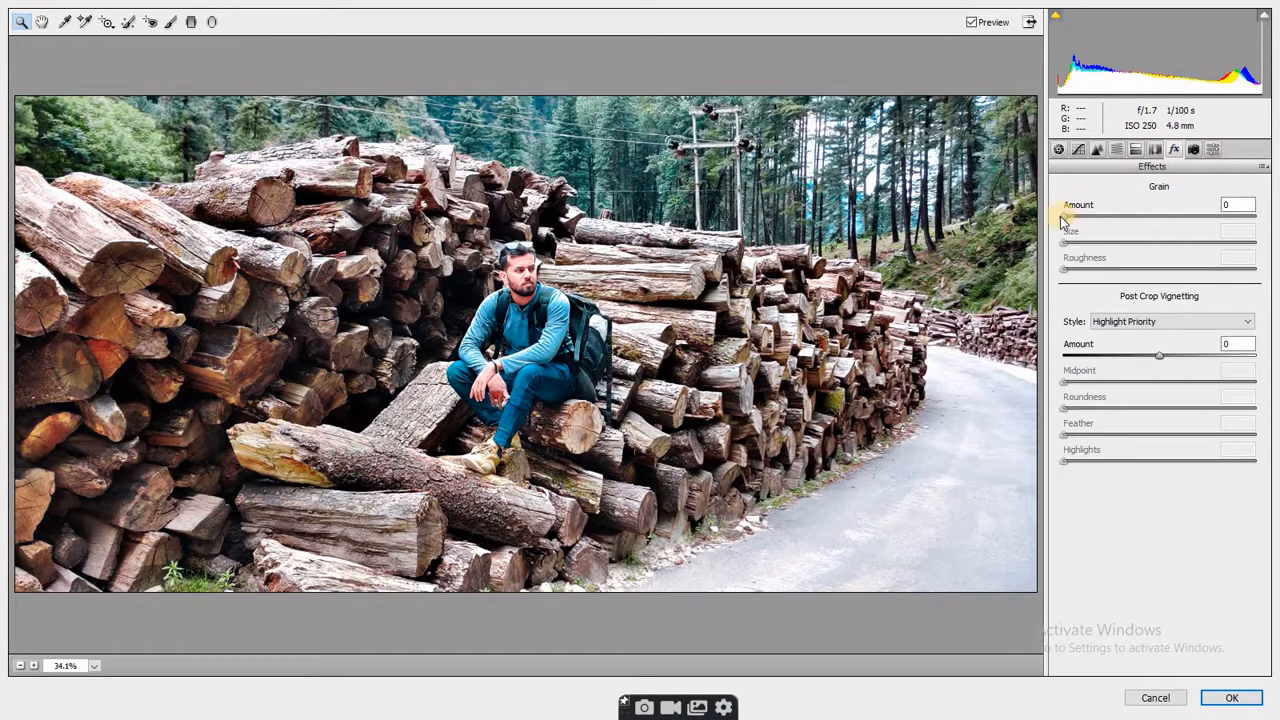
{"action": "mouse_move", "coordinate": [1162, 358]}
{"action": "left_mouse_down"}
{"action": "mouse_move", "coordinate": [1100, 354]}
{"action": "mouse_move", "coordinate": [1192, 356]}
{"action": "mouse_move", "coordinate": [1169, 360]}
{"action": "left_mouse_up"}
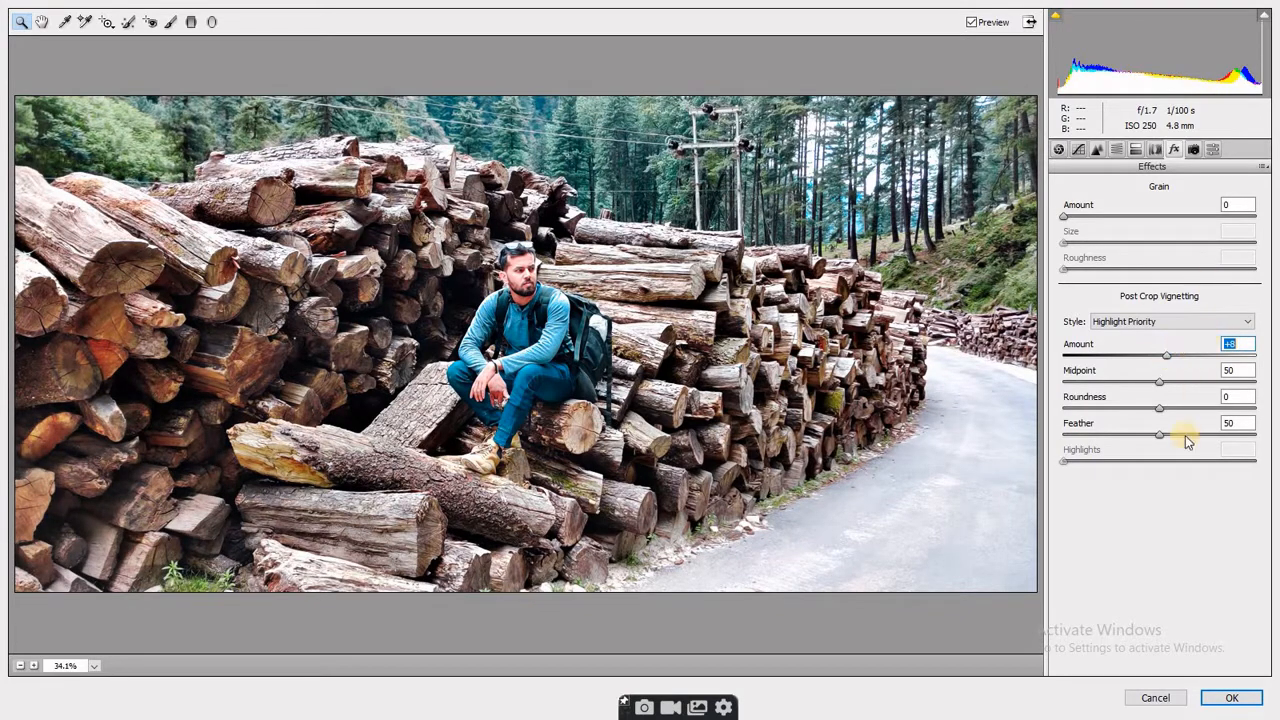
{"action": "left_click", "coordinate": [1214, 151]}
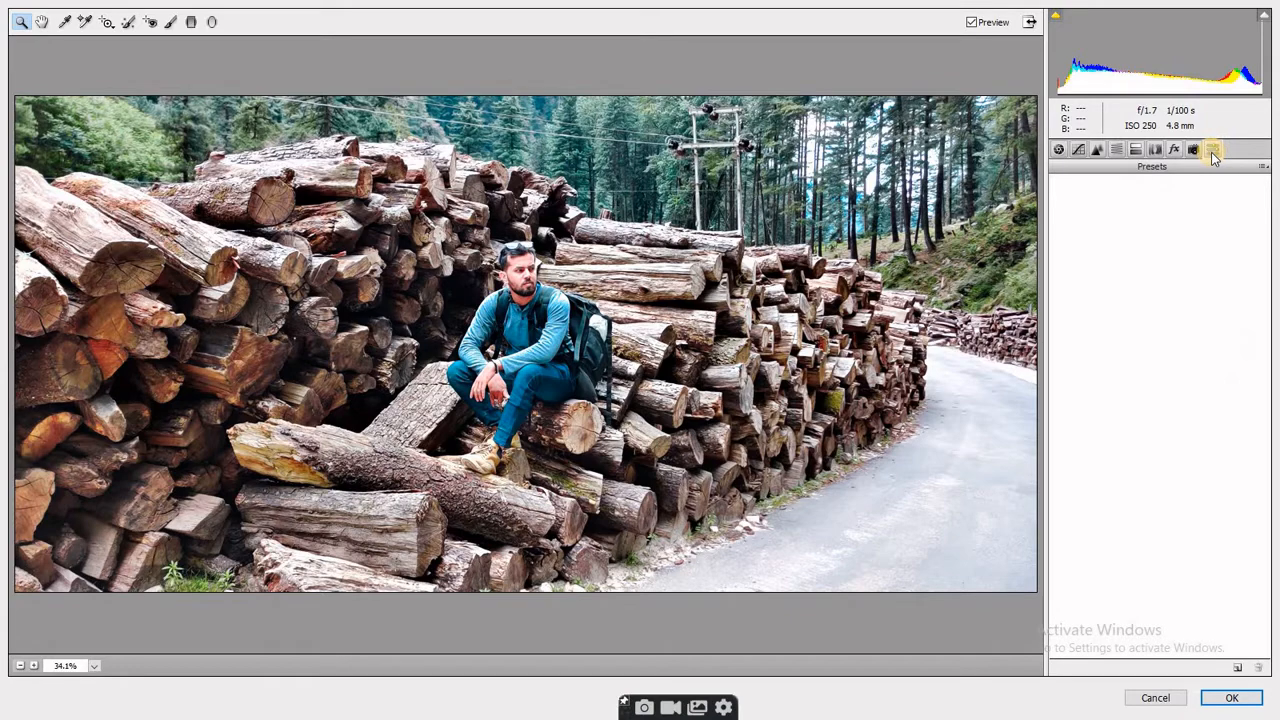
{"action": "left_click", "coordinate": [1116, 148]}
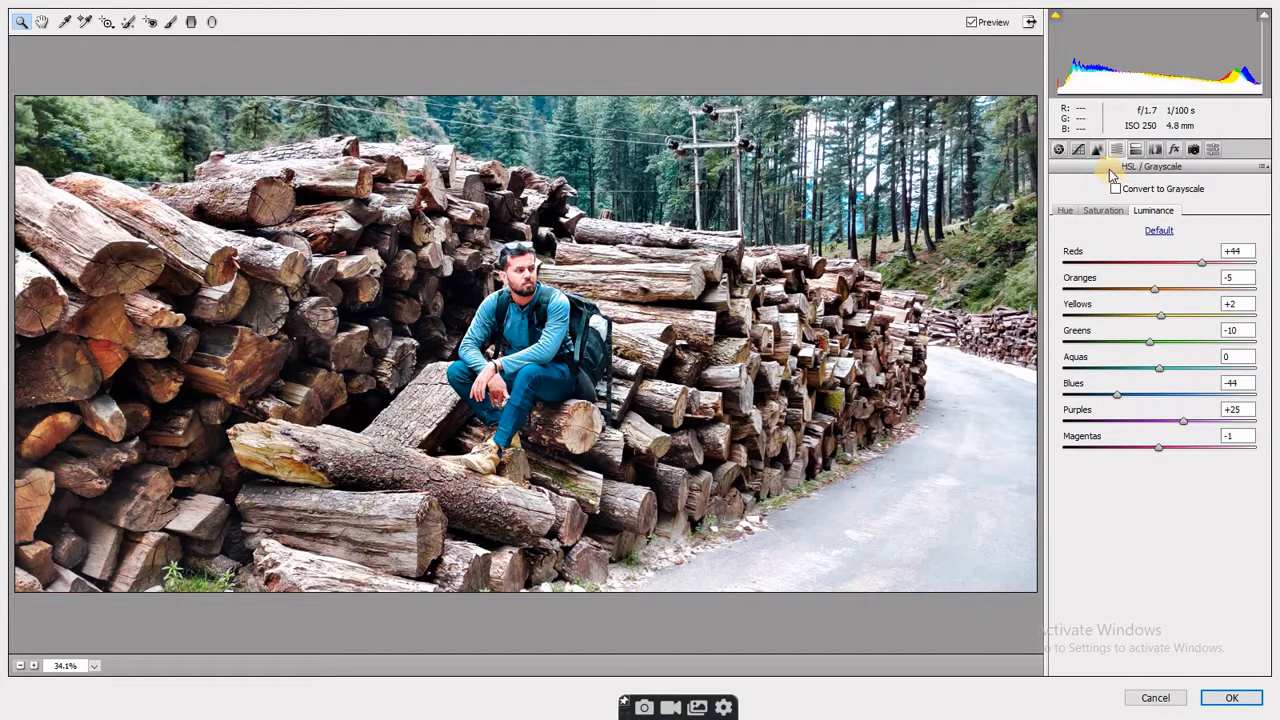
{"action": "left_click", "coordinate": [1098, 152]}
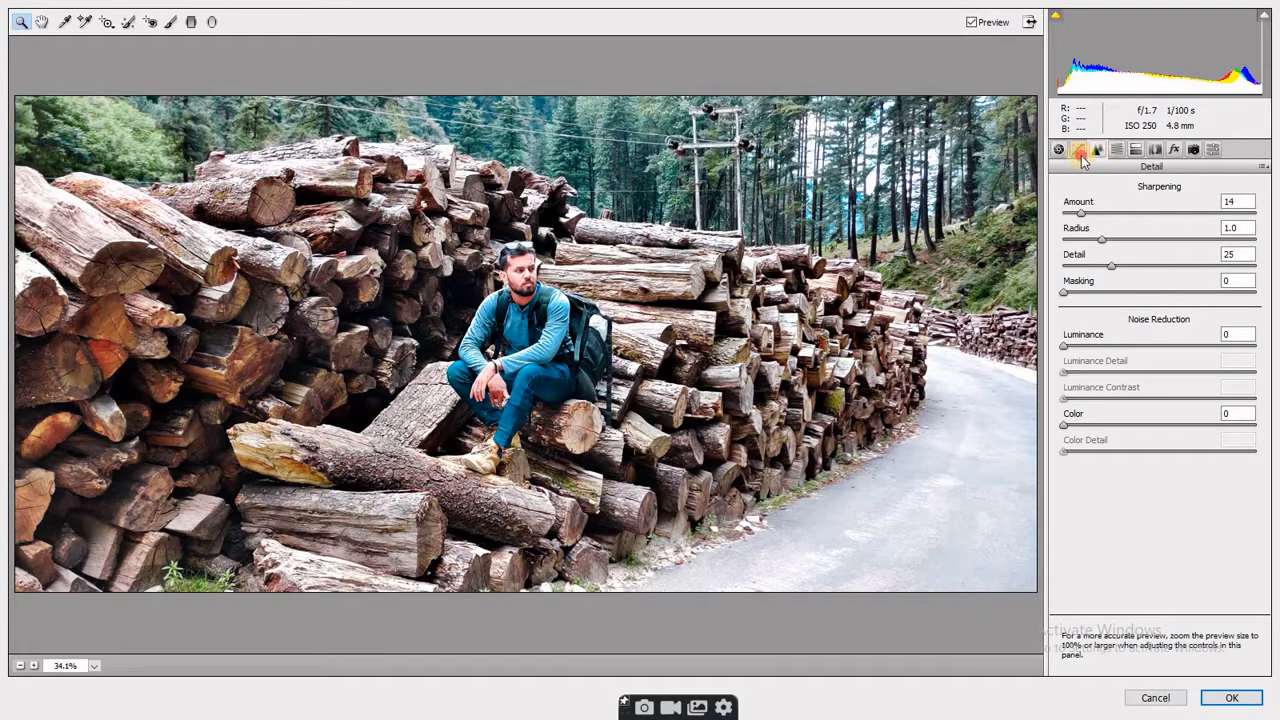
{"action": "left_click", "coordinate": [1080, 152]}
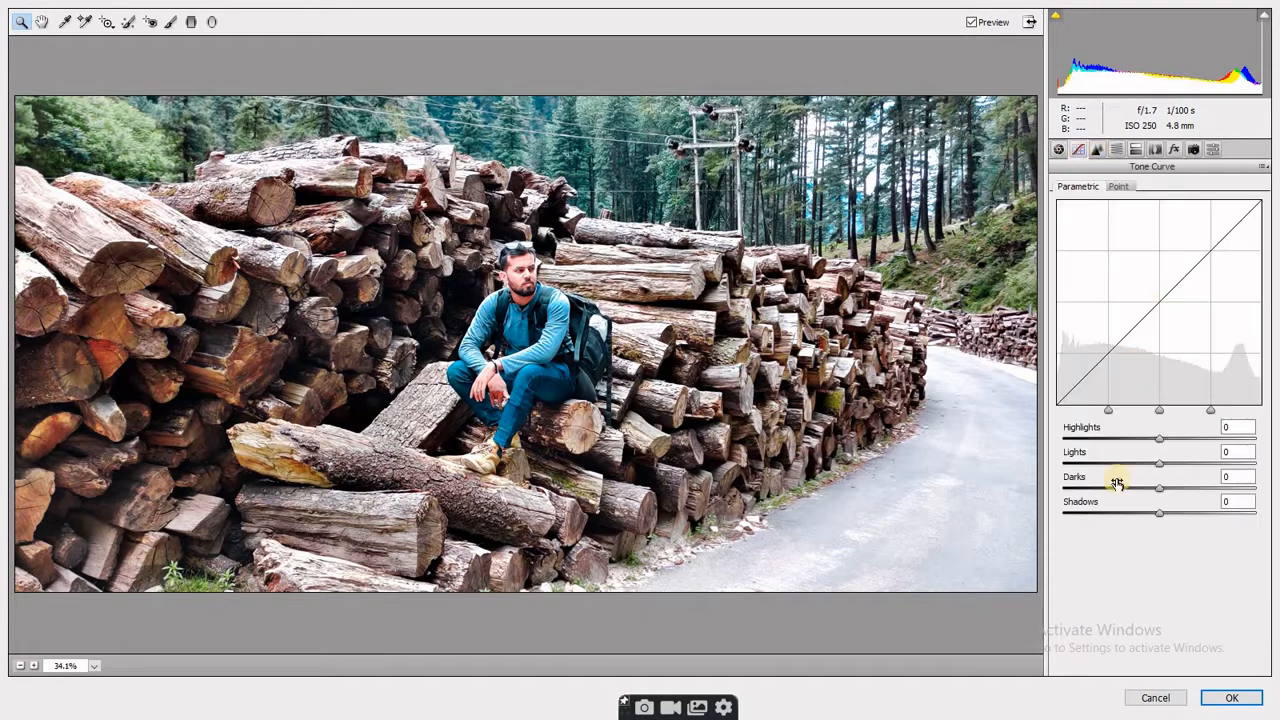
{"action": "left_click", "coordinate": [1062, 150]}
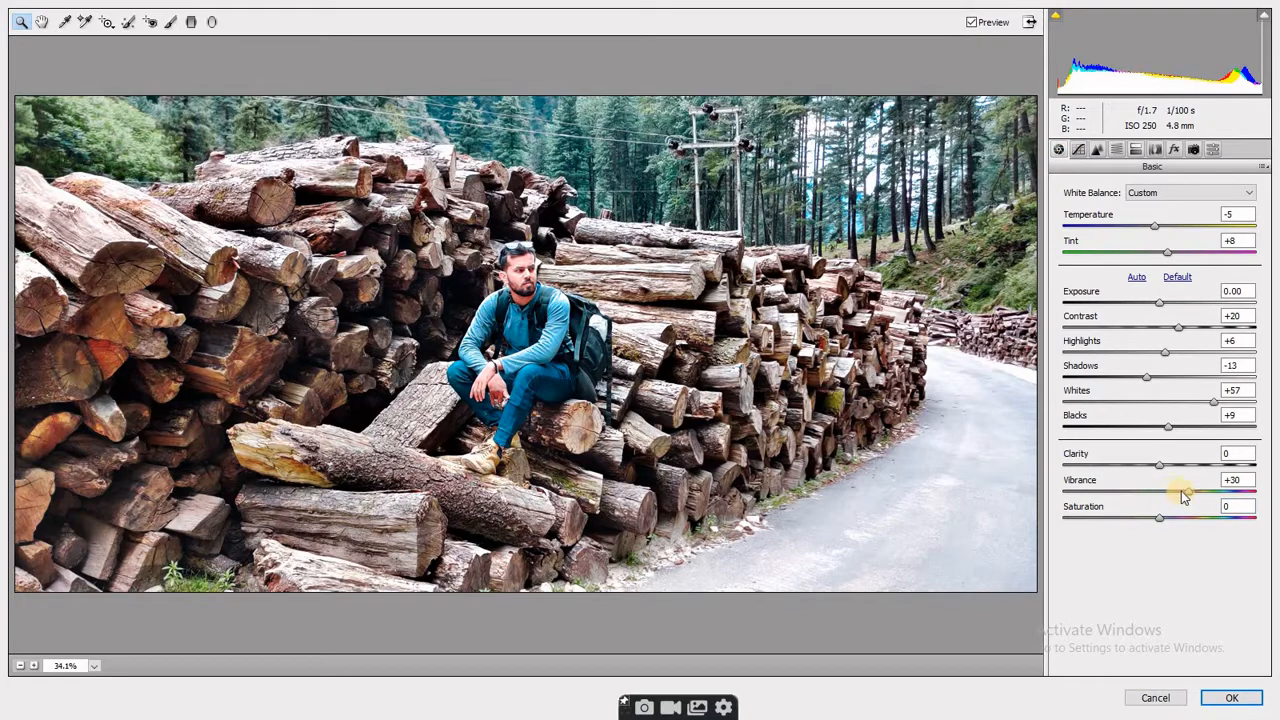
{"action": "left_click", "coordinate": [1098, 150]}
- Adjust the parametric tone curve's tonal range sliders and apply the Camera Raw Filter to the photo
{"action": "left_click", "coordinate": [1080, 150]}
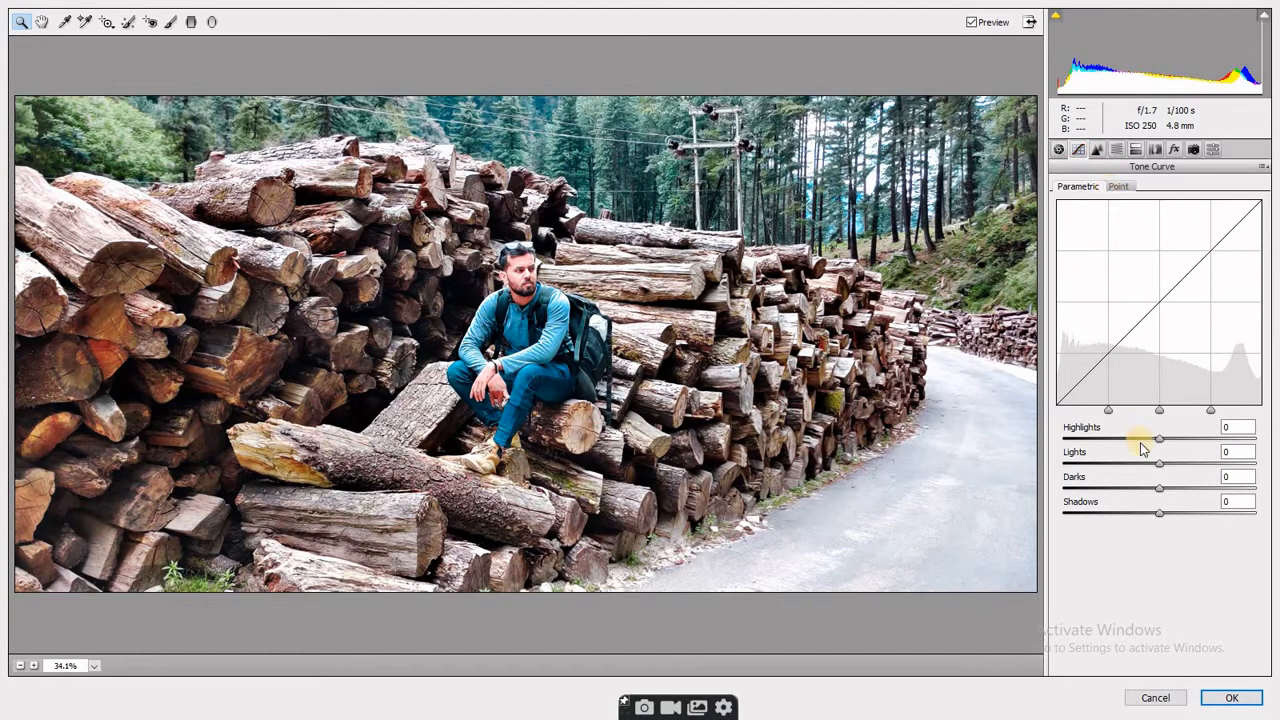
{"action": "left_click_drag", "start_coordinate": [1160, 443], "coordinate": [1188, 516]}
{"action": "left_click", "coordinate": [1233, 698]}
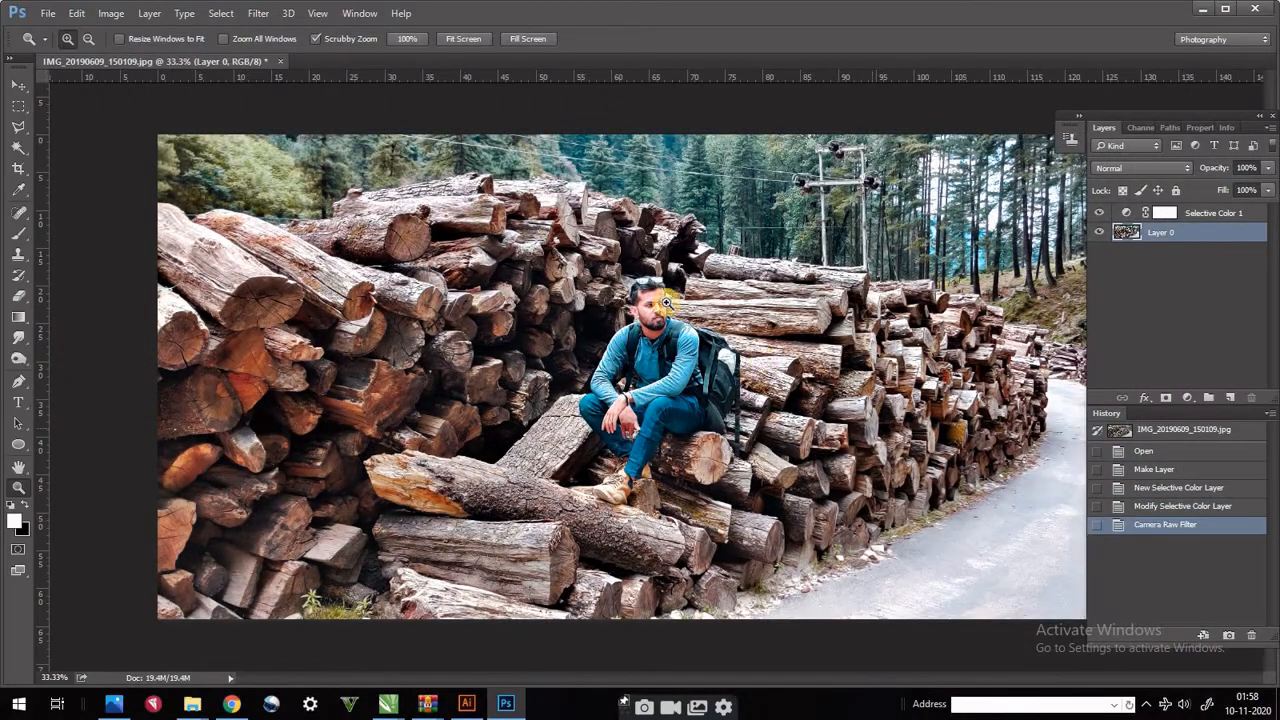
- Compare the original snapshot with the Camera Raw Filter history state, in full view and close up on the man
{"action": "left_click_drag", "start_coordinate": [702, 352], "coordinate": [653, 329]}
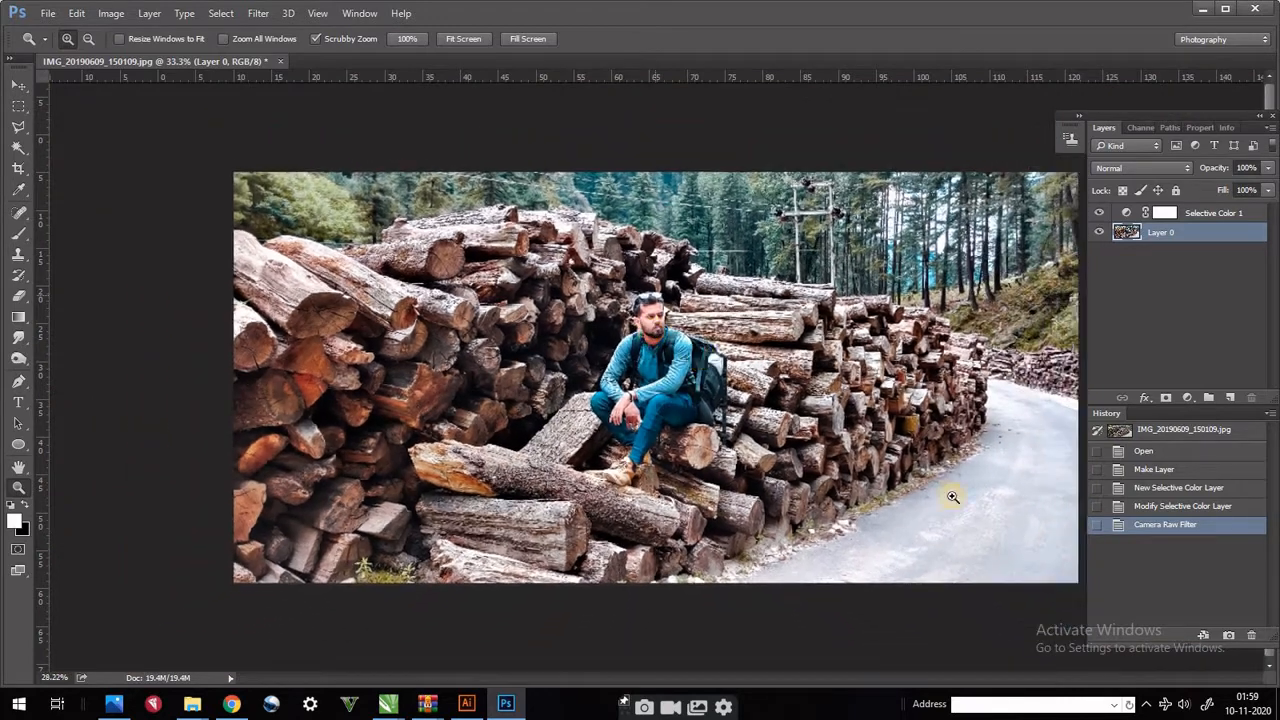
{"action": "left_click", "coordinate": [1131, 437]}
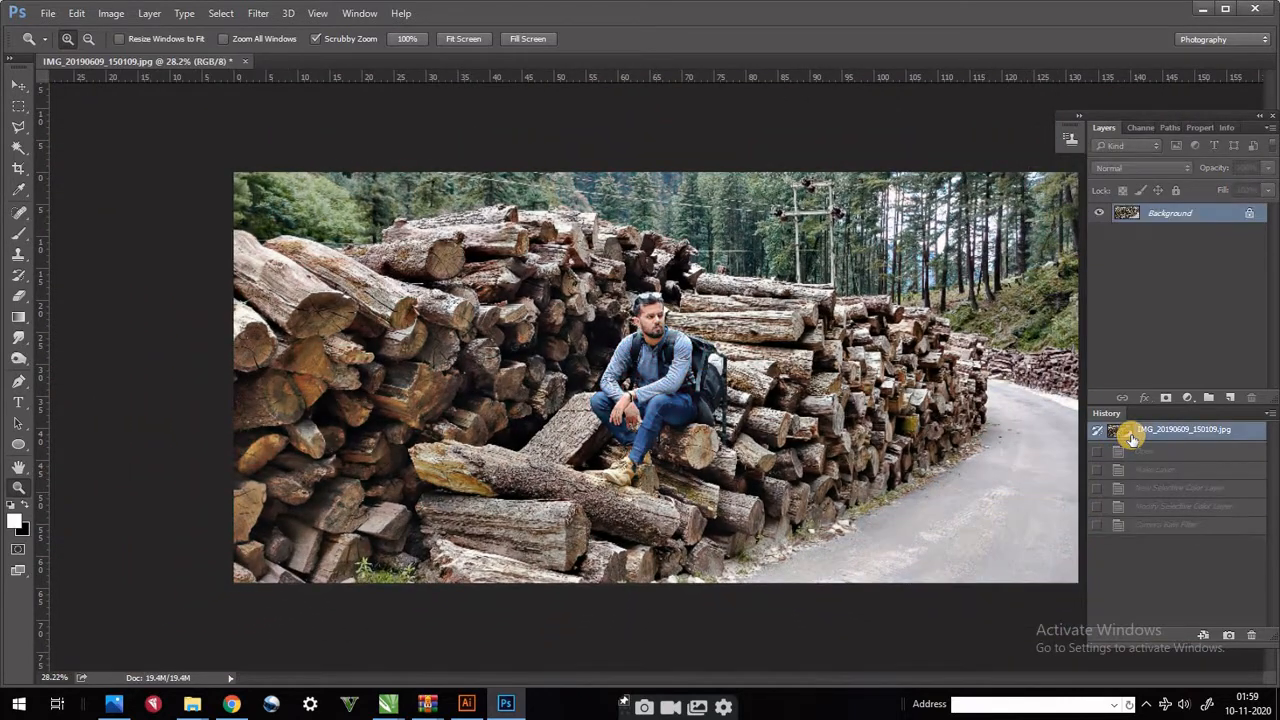
{"action": "left_click", "coordinate": [1126, 525]}
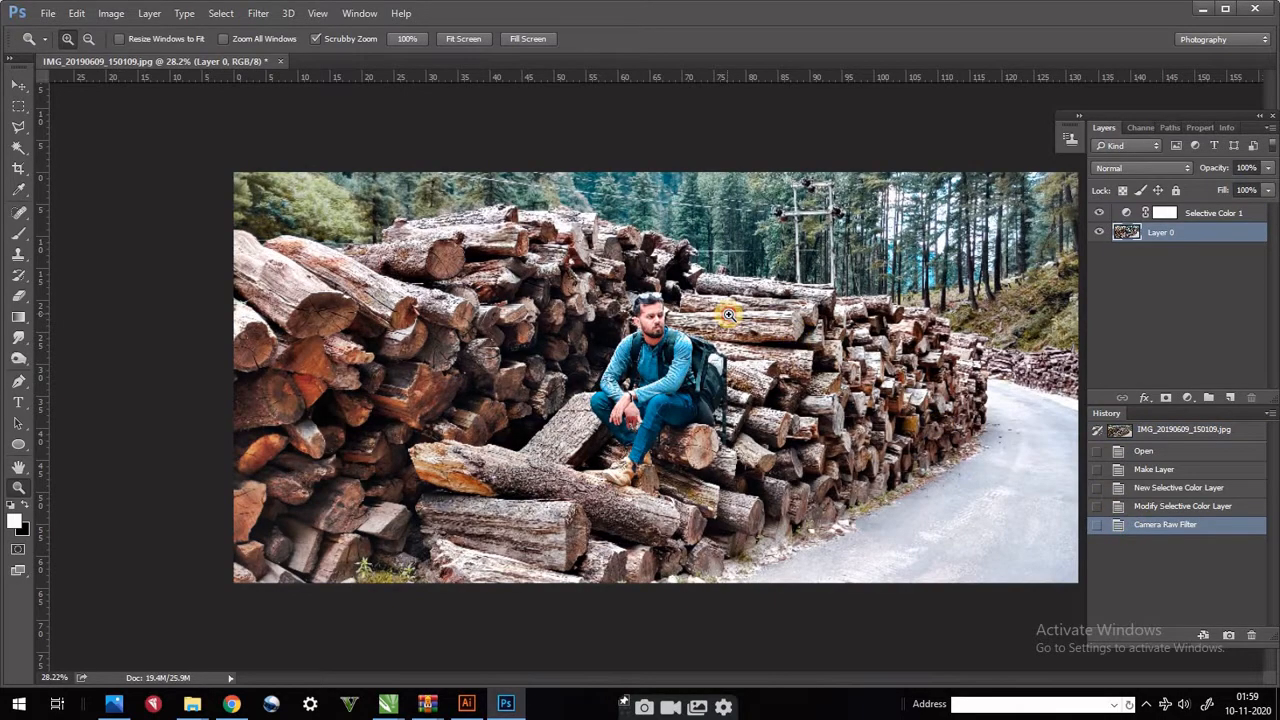
{"action": "left_click_drag", "start_coordinate": [775, 320], "coordinate": [830, 372]}
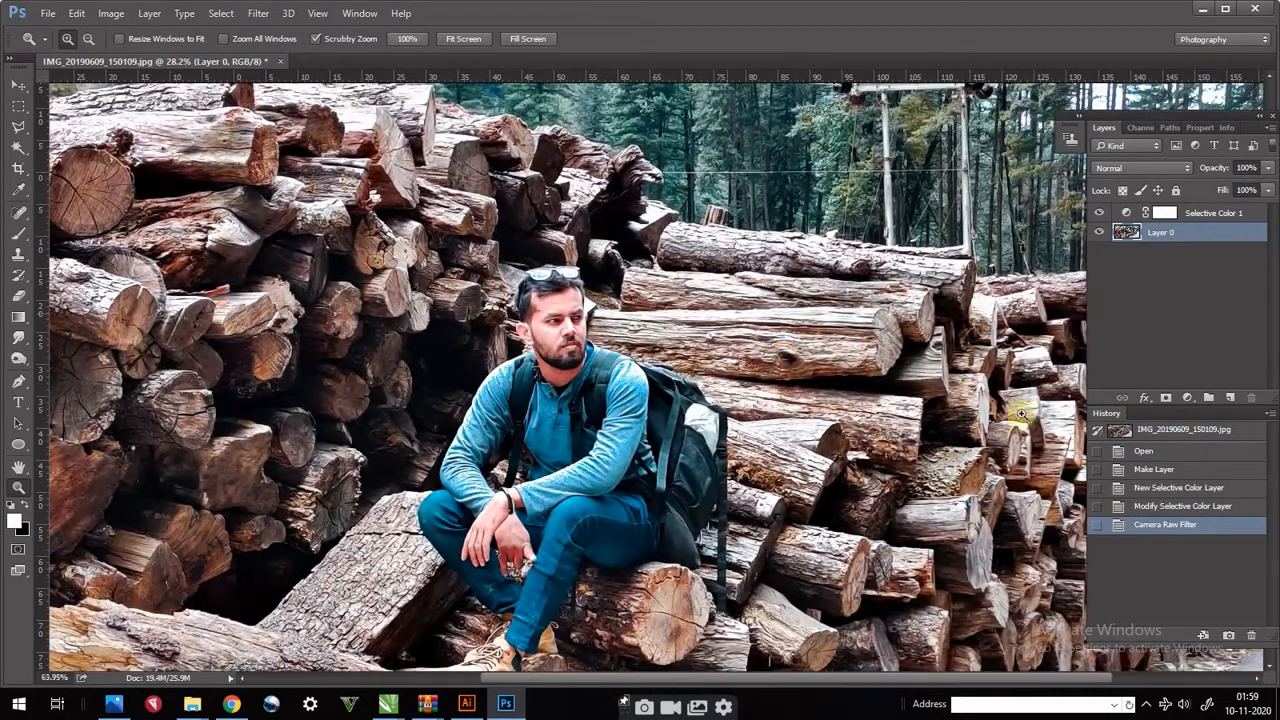
{"action": "left_click", "coordinate": [1116, 431]}
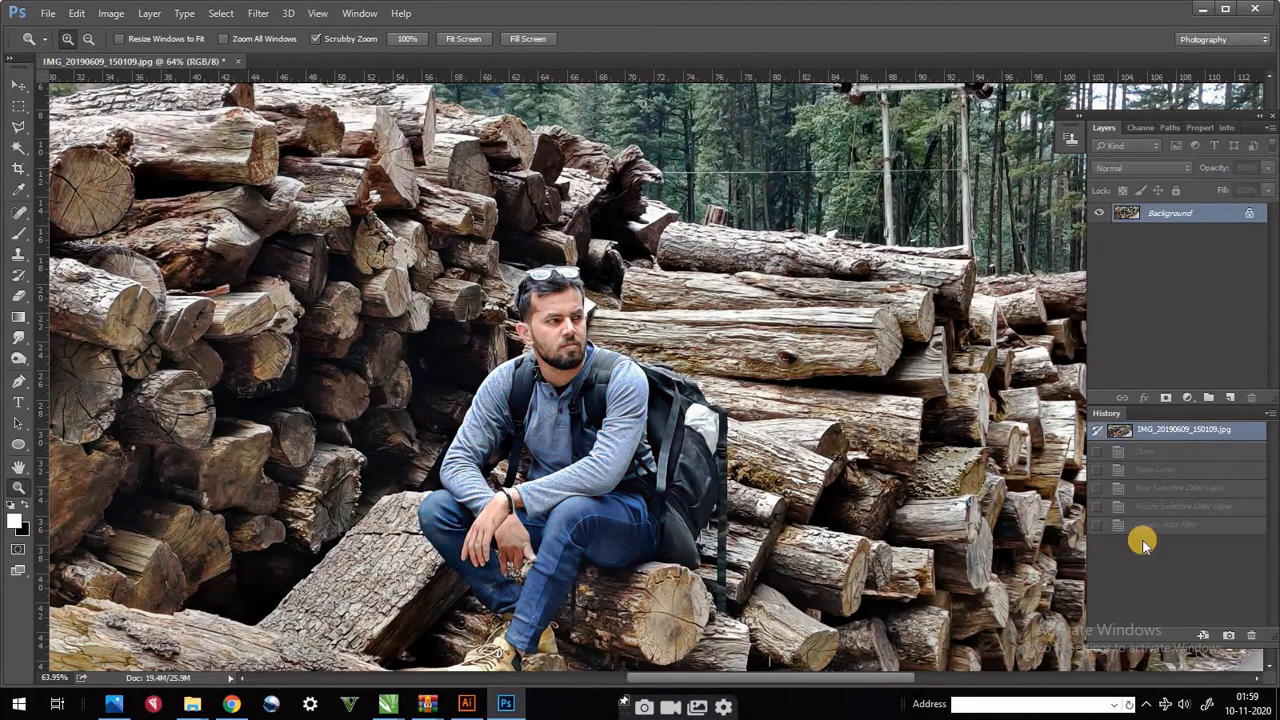
{"action": "left_click", "coordinate": [1125, 525]}
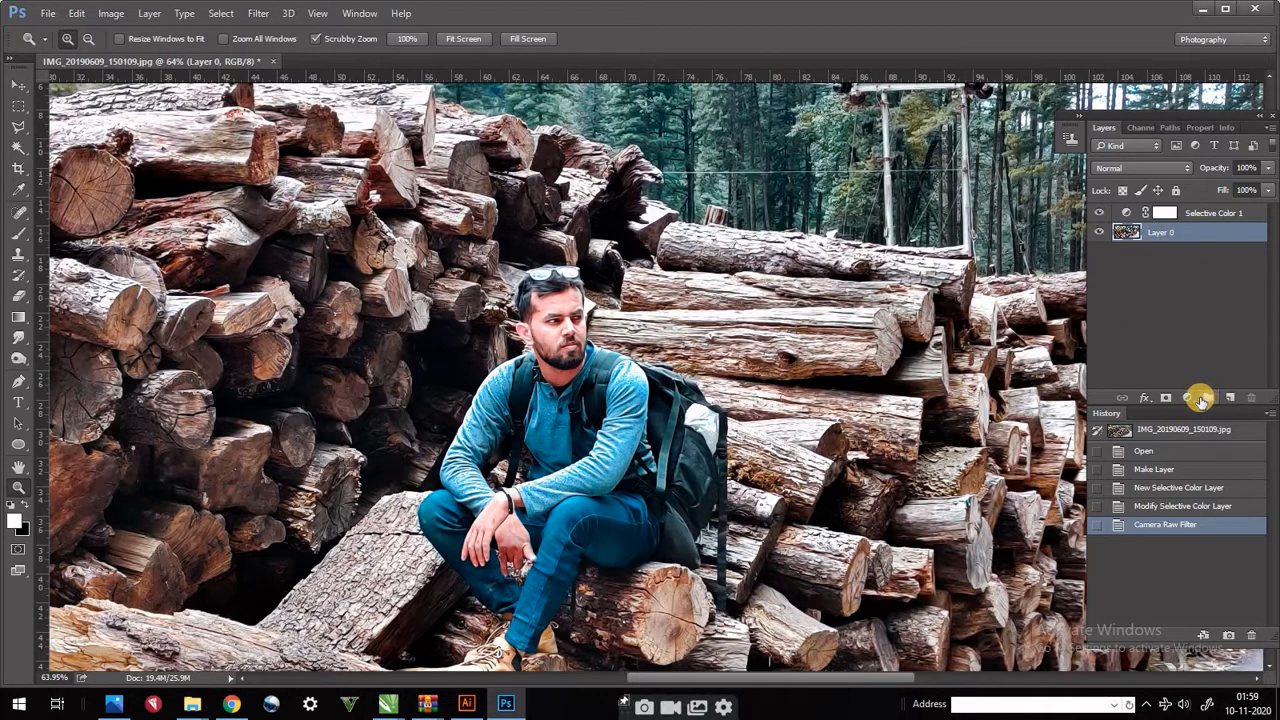
- Add a new empty layer above Layer 0 and set its blending mode to Soft Light
{"action": "left_click", "coordinate": [1230, 398]}
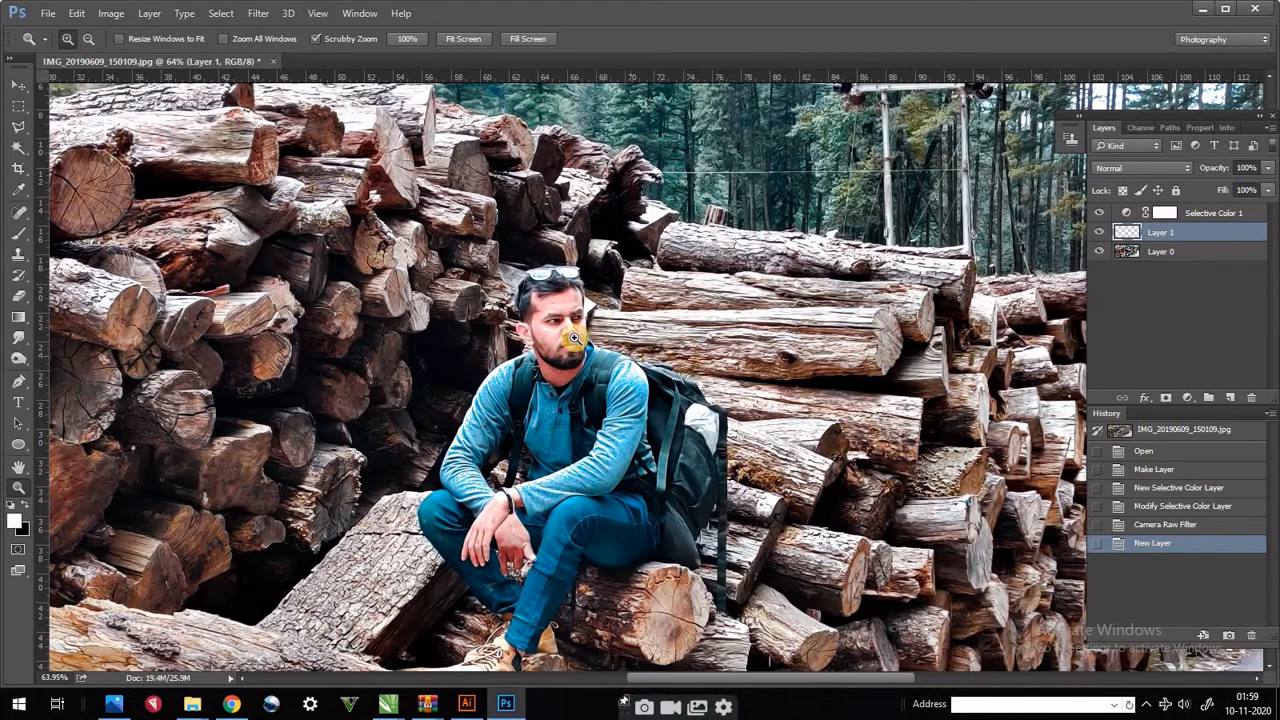
{"action": "left_click_drag", "start_coordinate": [645, 405], "coordinate": [583, 365]}
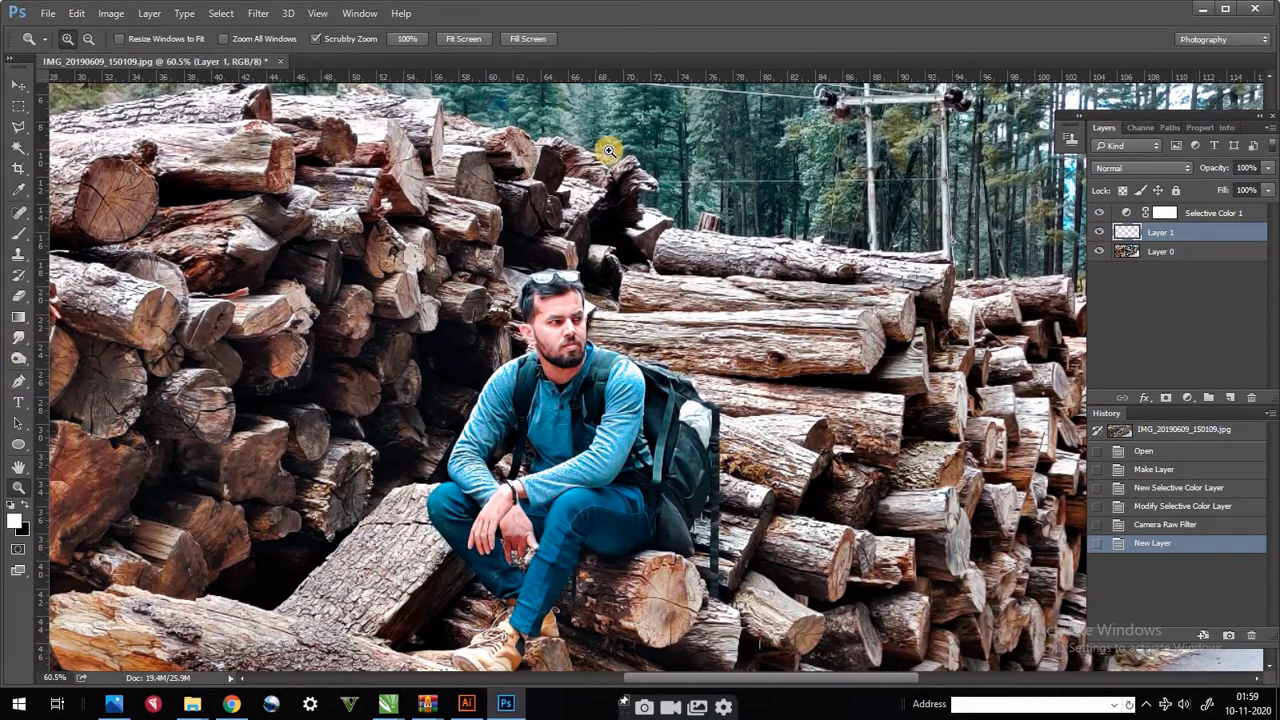
{"action": "left_click", "coordinate": [1137, 170]}
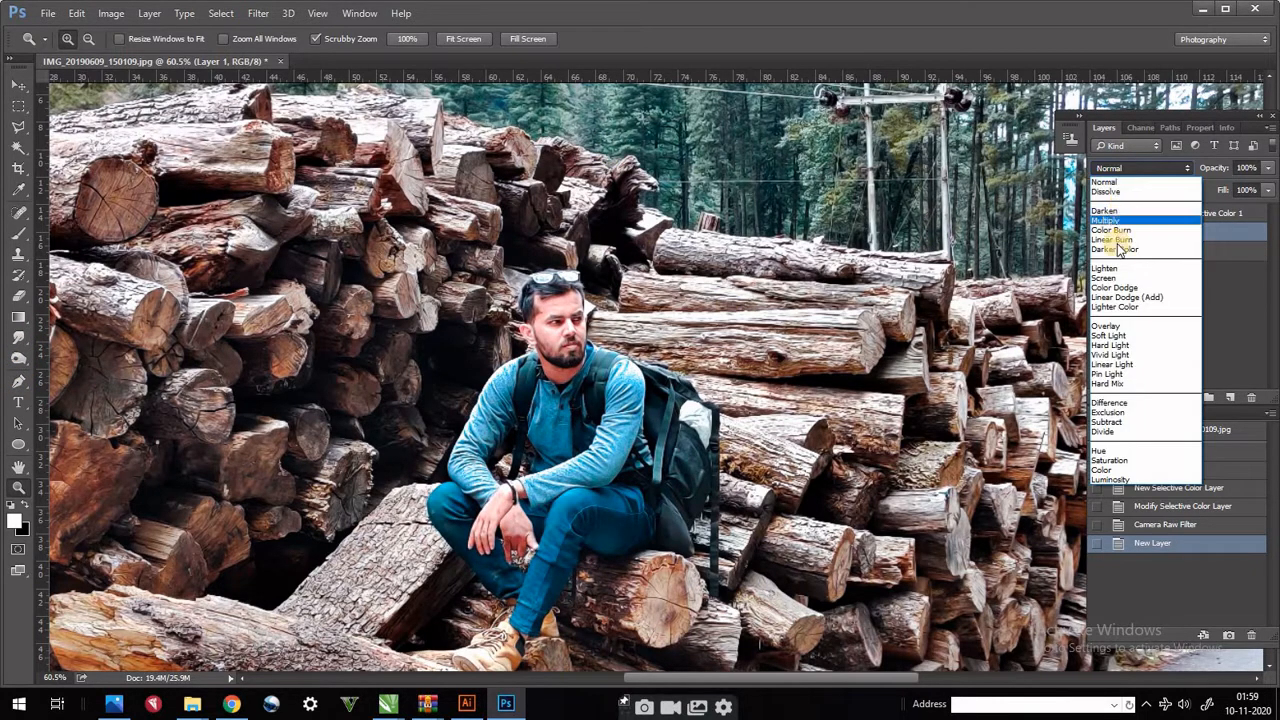
{"action": "left_click", "coordinate": [1108, 335]}
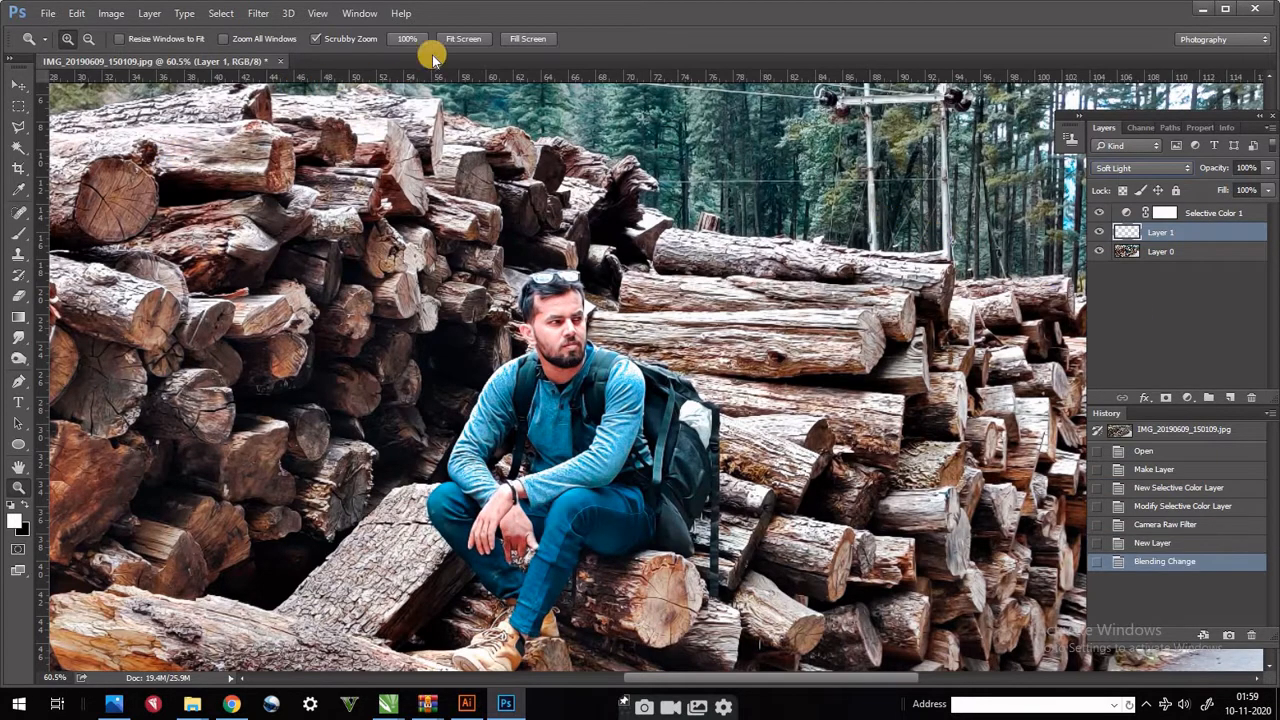
- Set up the Brush tool with white (ffffff) as the foreground color and a flow of 10%
{"action": "left_click", "coordinate": [18, 232]}
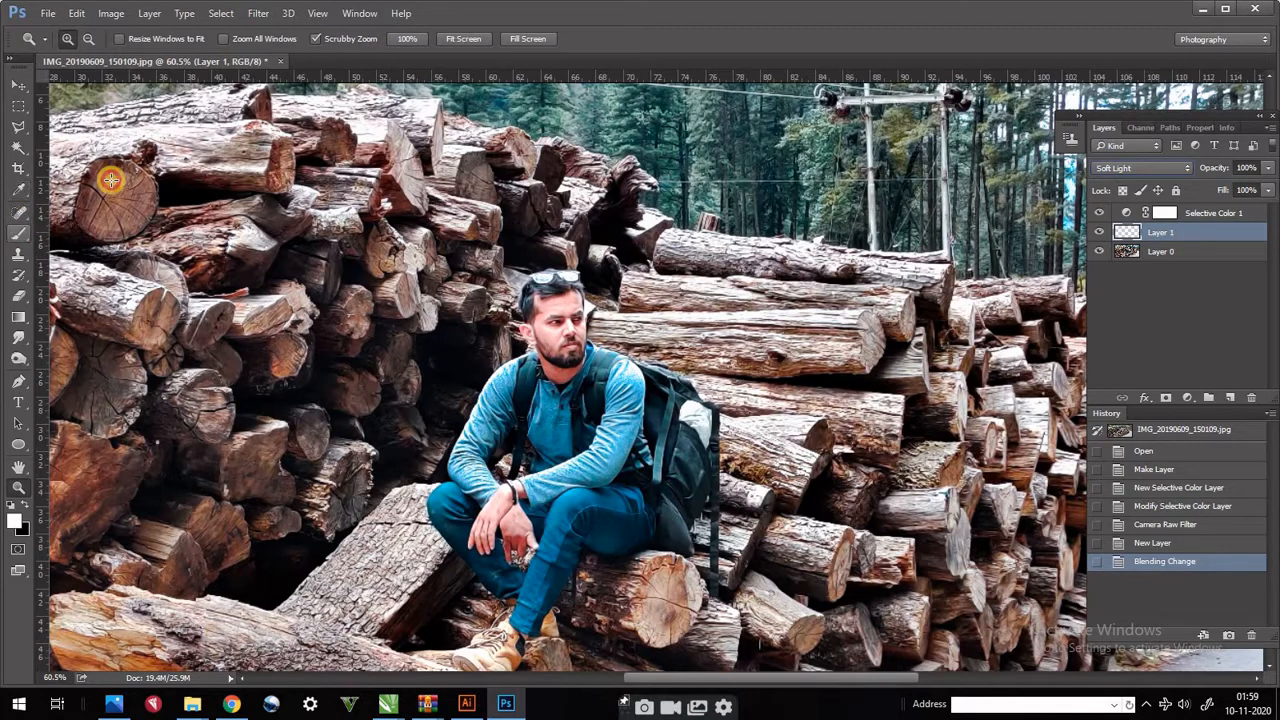
{"action": "left_click", "coordinate": [442, 40]}
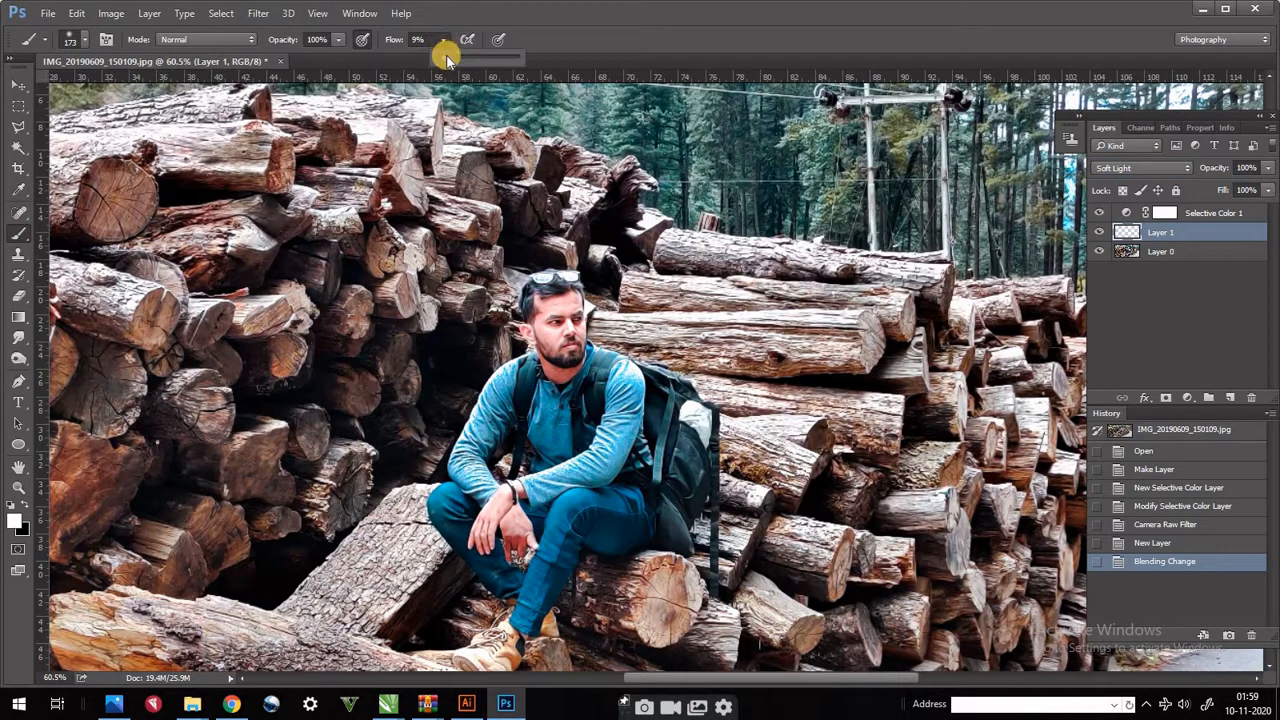
{"action": "left_click", "coordinate": [14, 520]}
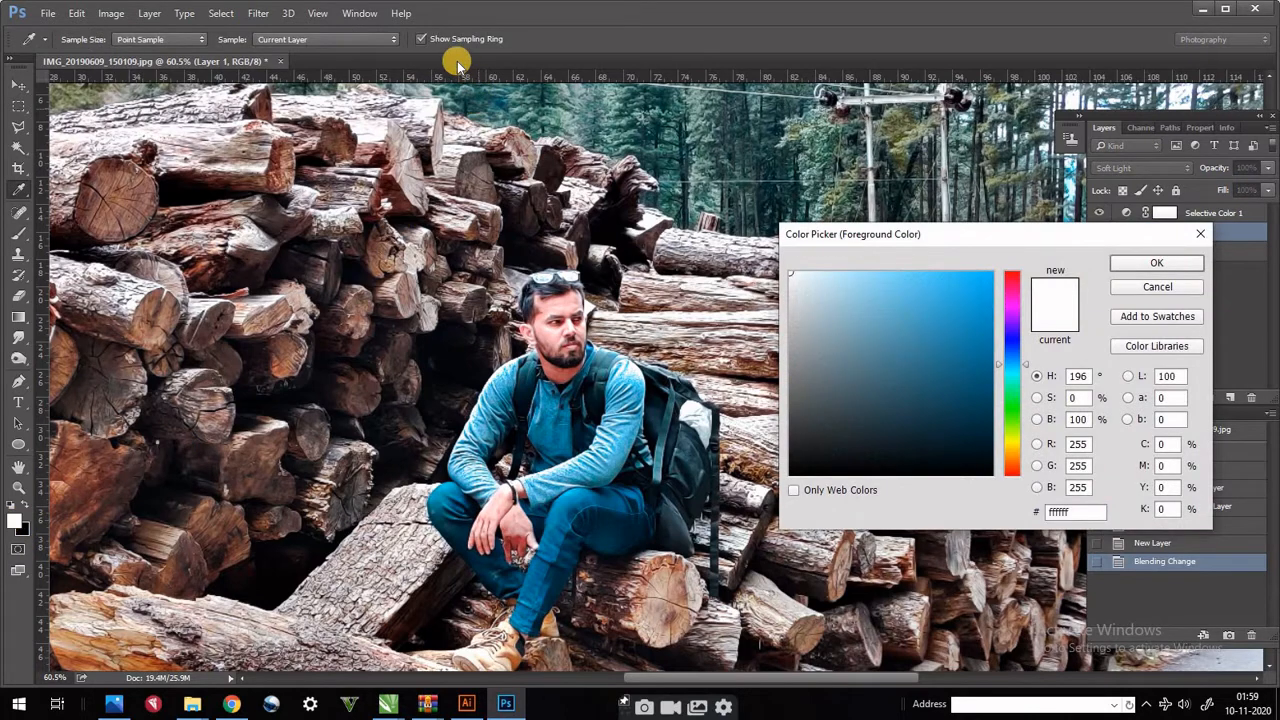
{"action": "left_click", "coordinate": [1155, 263]}
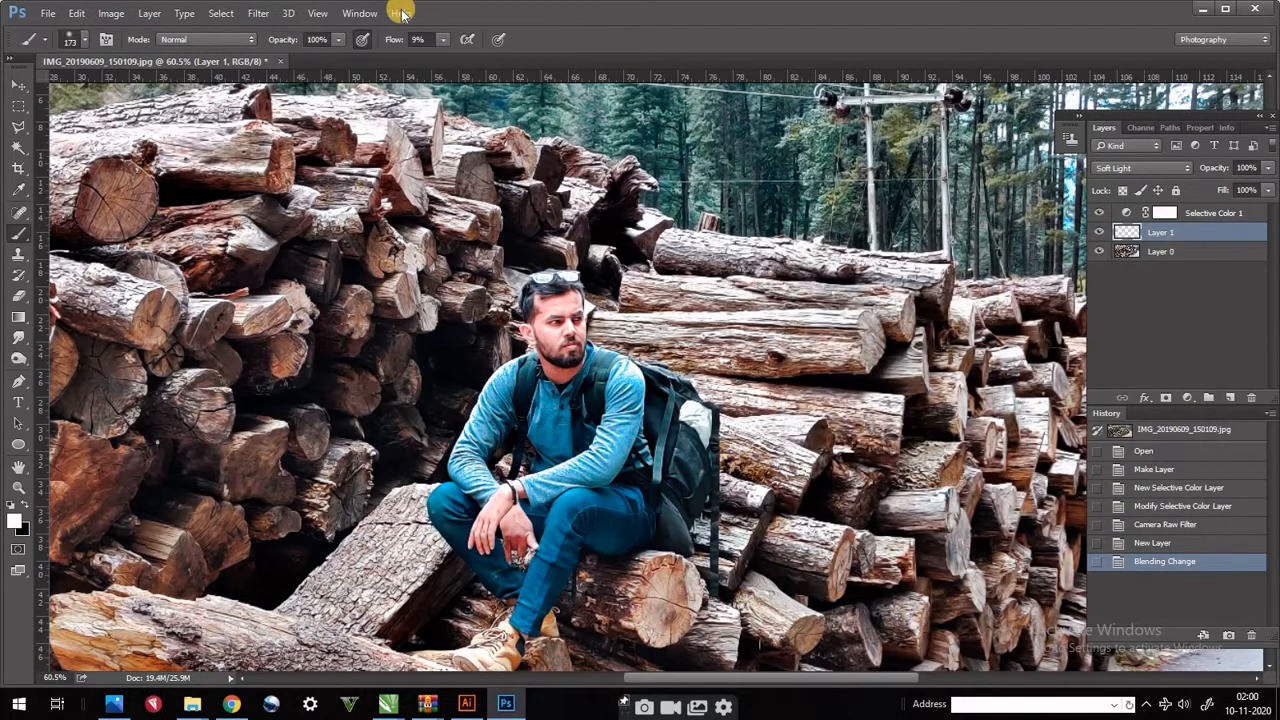
{"action": "left_click", "coordinate": [443, 41]}
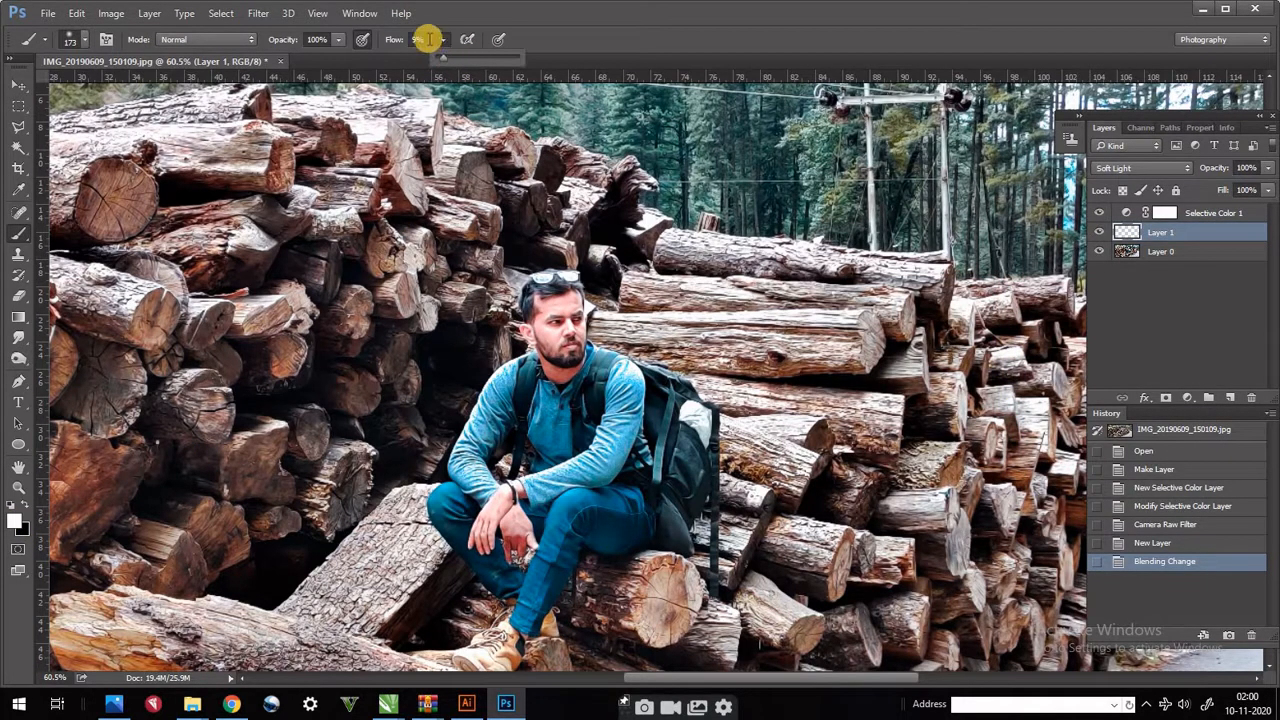
{"action": "left_click", "coordinate": [359, 44]}
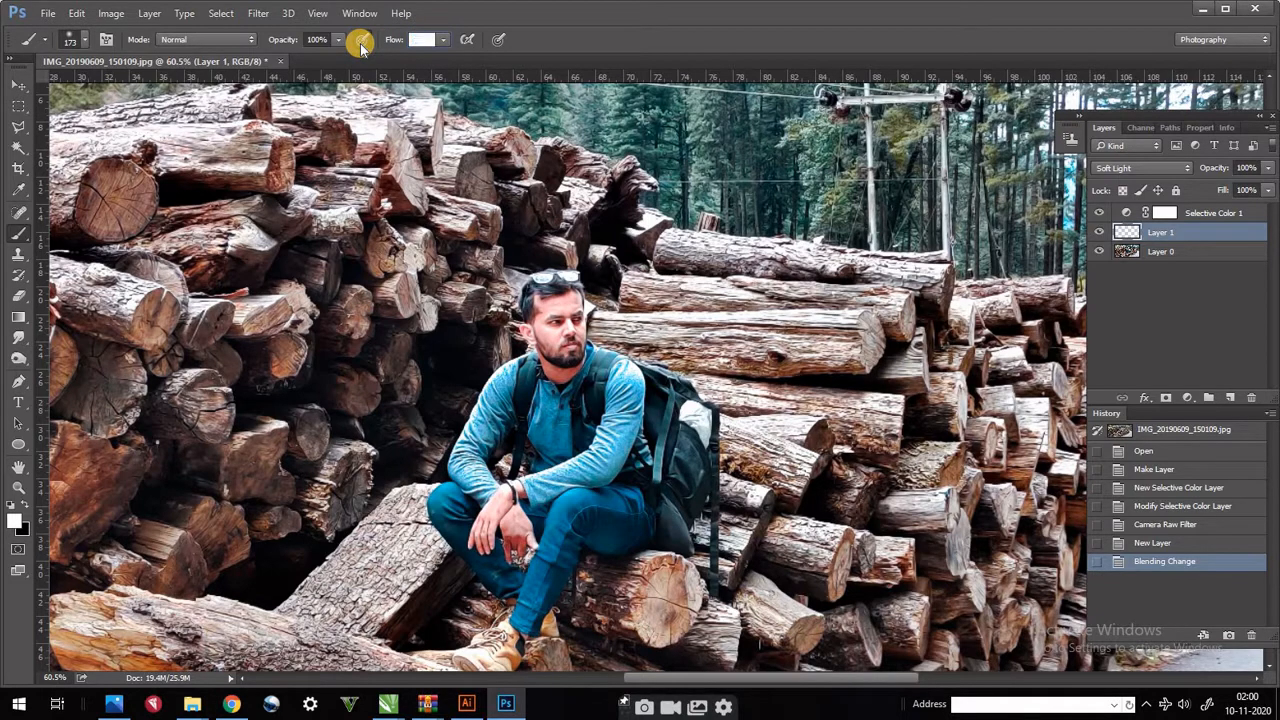
{"action": "type", "text": "10"}
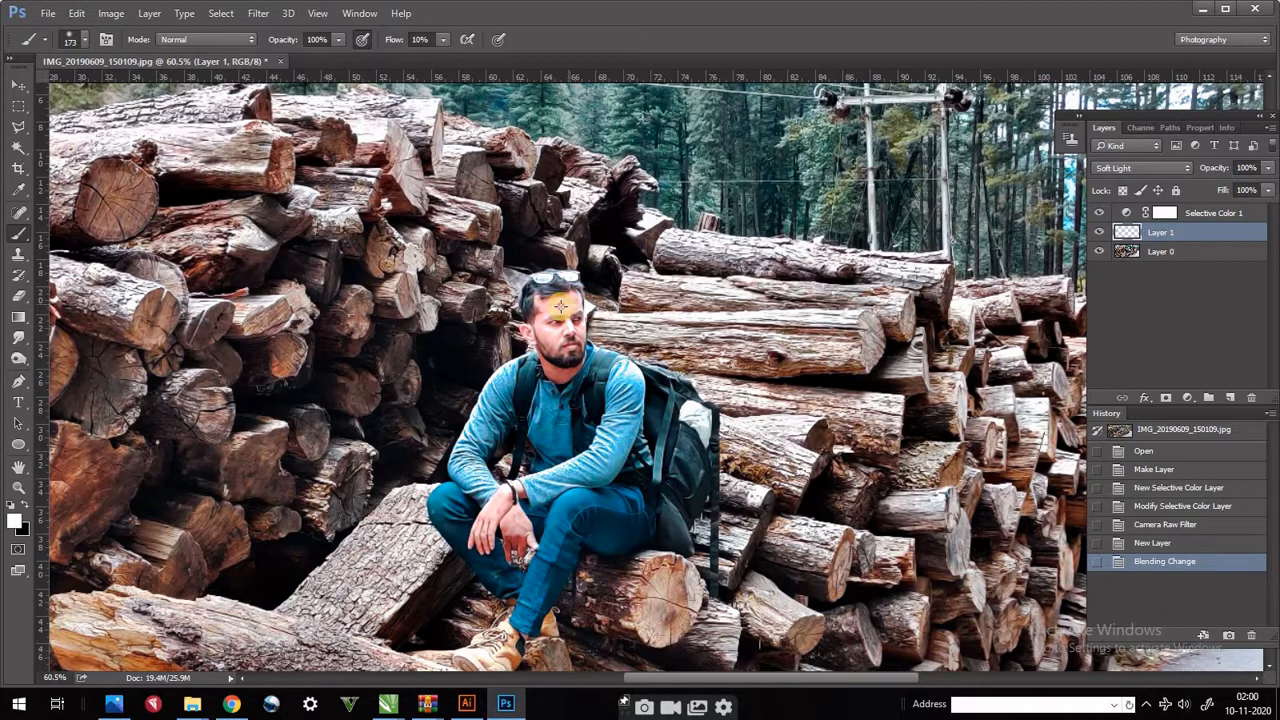
- Undo a trial brush dab beside the man's neck and reduce the soft brush size to 48 px
{"action": "left_click", "coordinate": [587, 362]}
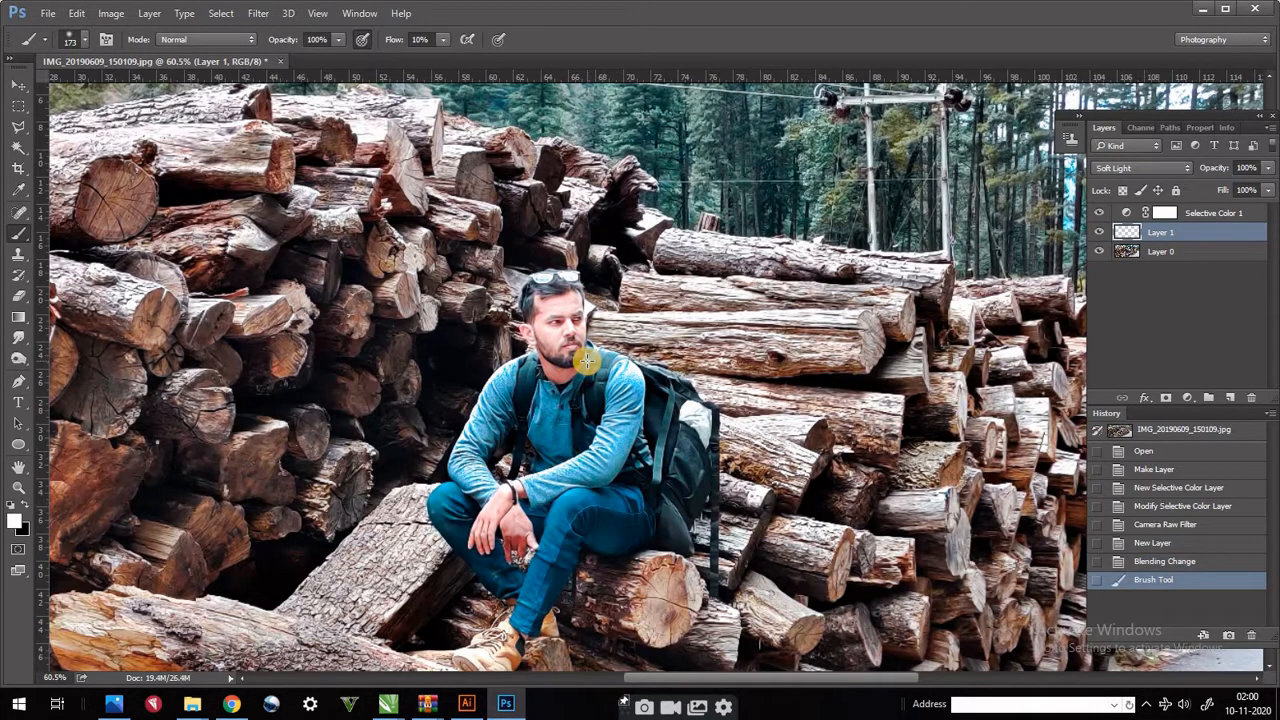
{"action": "key", "text": "ctrl+z"}
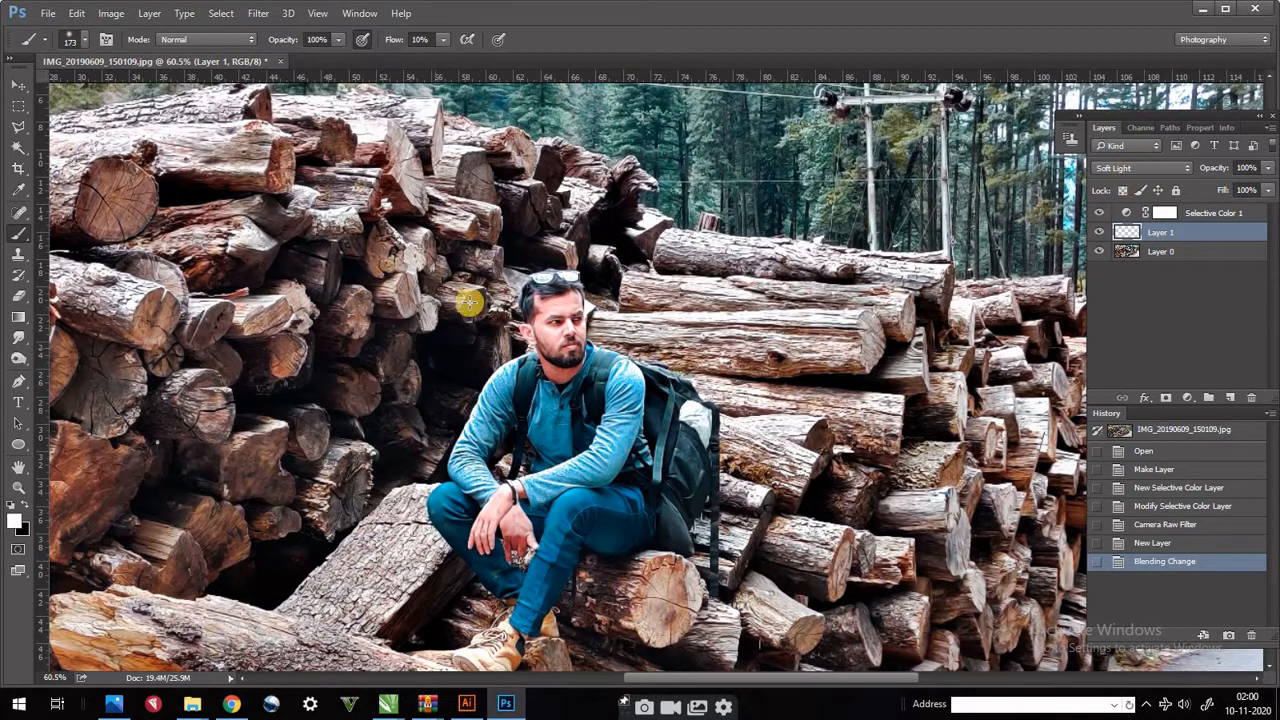
{"action": "left_click", "coordinate": [84, 38]}
{"action": "left_click", "coordinate": [118, 87]}
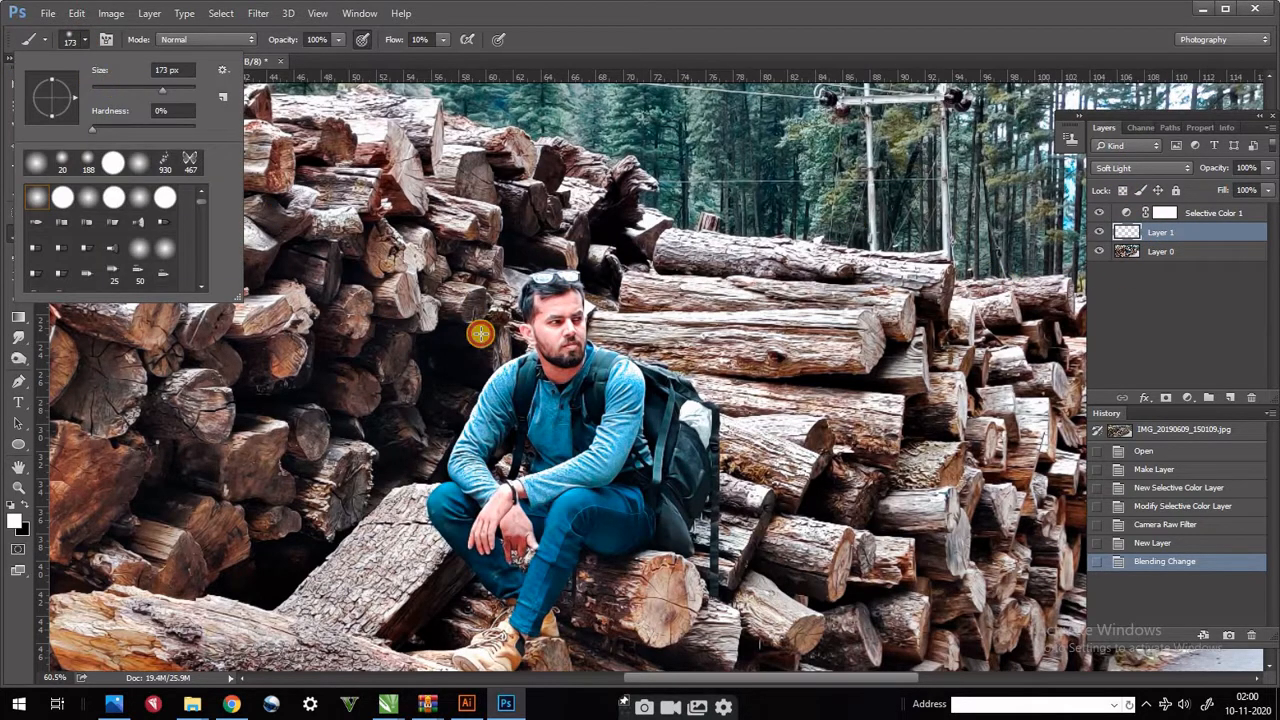
{"action": "left_click", "coordinate": [548, 334]}
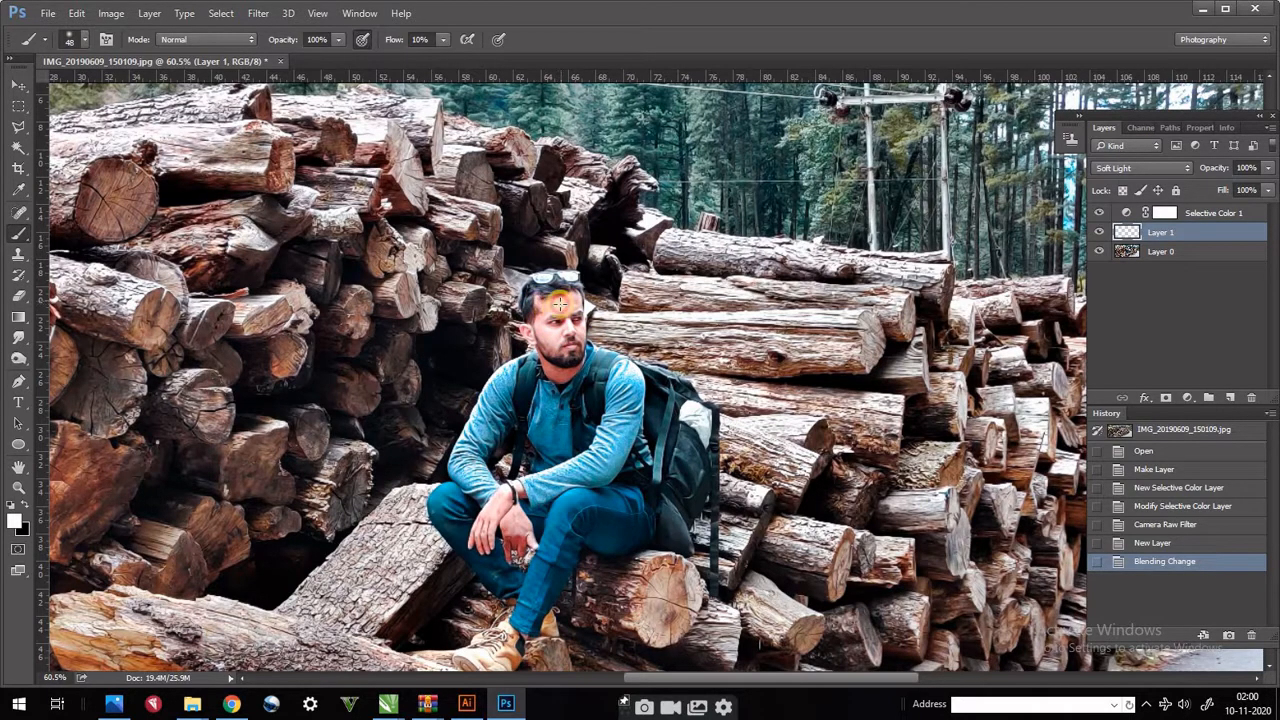
- Brush soft white highlights over the man's face, neck and hands on the Soft Light layer
{"action": "mouse_move", "coordinate": [517, 324]}
{"action": "left_mouse_down"}
{"action": "mouse_move", "coordinate": [556, 367]}
{"action": "mouse_move", "coordinate": [546, 361]}
{"action": "mouse_move", "coordinate": [573, 357]}
{"action": "mouse_move", "coordinate": [561, 374]}
{"action": "mouse_move", "coordinate": [577, 363]}
{"action": "mouse_move", "coordinate": [547, 380]}
{"action": "mouse_move", "coordinate": [566, 372]}
{"action": "mouse_move", "coordinate": [548, 368]}
{"action": "mouse_move", "coordinate": [581, 368]}
{"action": "mouse_move", "coordinate": [551, 383]}
{"action": "left_mouse_up"}
{"action": "mouse_move", "coordinate": [489, 514]}
{"action": "left_mouse_down"}
{"action": "mouse_move", "coordinate": [513, 495]}
{"action": "mouse_move", "coordinate": [532, 546]}
{"action": "left_mouse_up"}
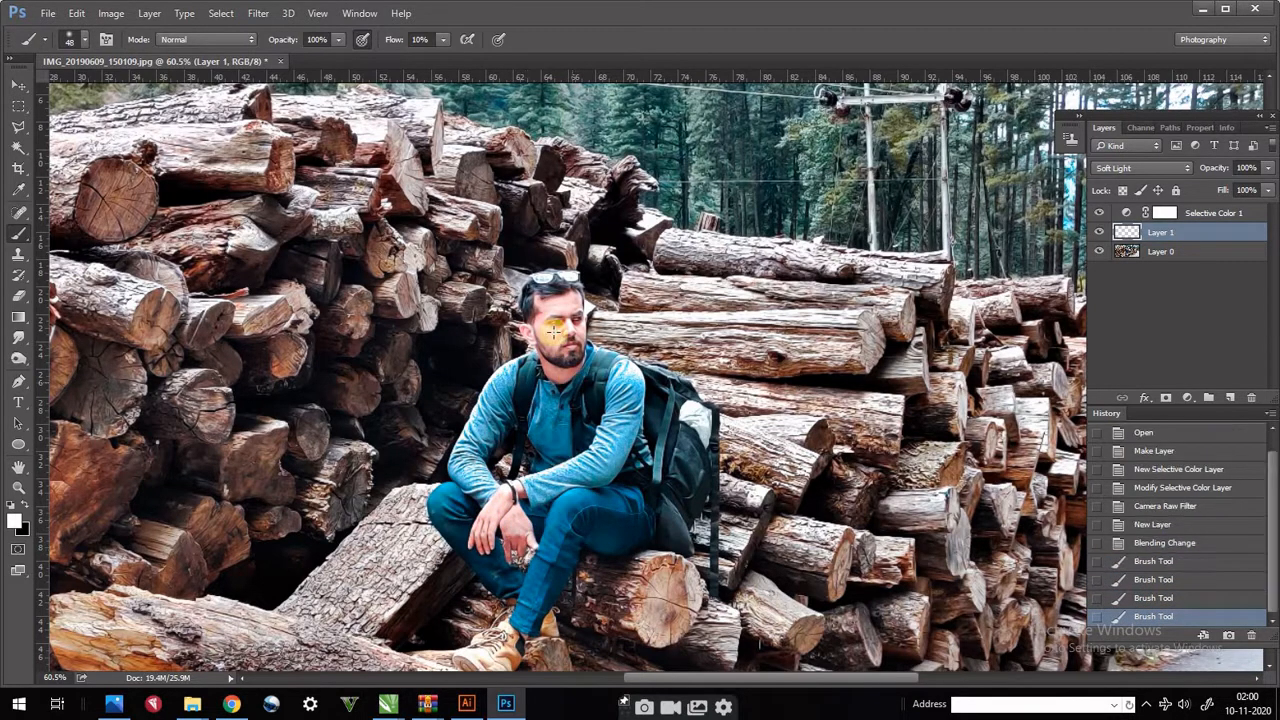
{"action": "mouse_move", "coordinate": [556, 336]}
{"action": "left_mouse_down"}
{"action": "mouse_move", "coordinate": [563, 374]}
{"action": "mouse_move", "coordinate": [548, 367]}
{"action": "mouse_move", "coordinate": [570, 373]}
{"action": "mouse_move", "coordinate": [522, 329]}
{"action": "mouse_move", "coordinate": [538, 350]}
{"action": "mouse_move", "coordinate": [537, 297]}
{"action": "mouse_move", "coordinate": [577, 330]}
{"action": "left_mouse_up"}
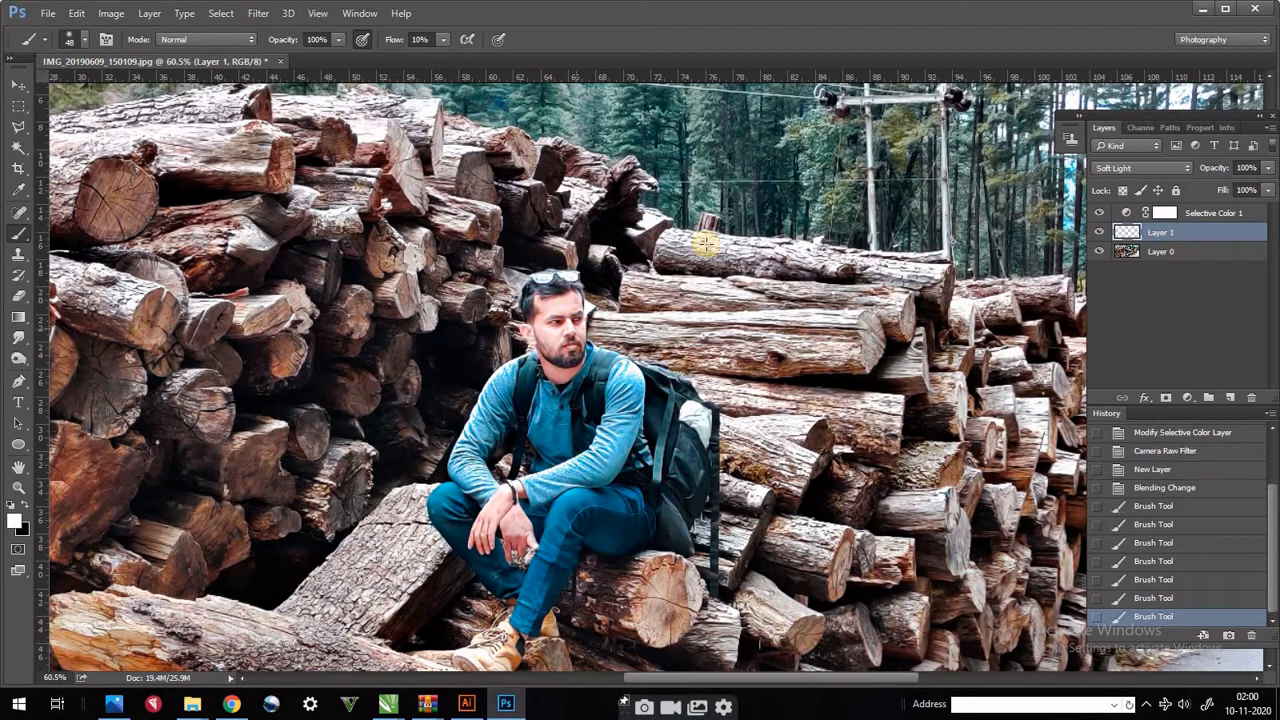
- Merge the Soft Light layer with Layer 0, leaving the Selective Color adjustment separate
{"action": "left_click", "coordinate": [1157, 252], "text": "shift"}
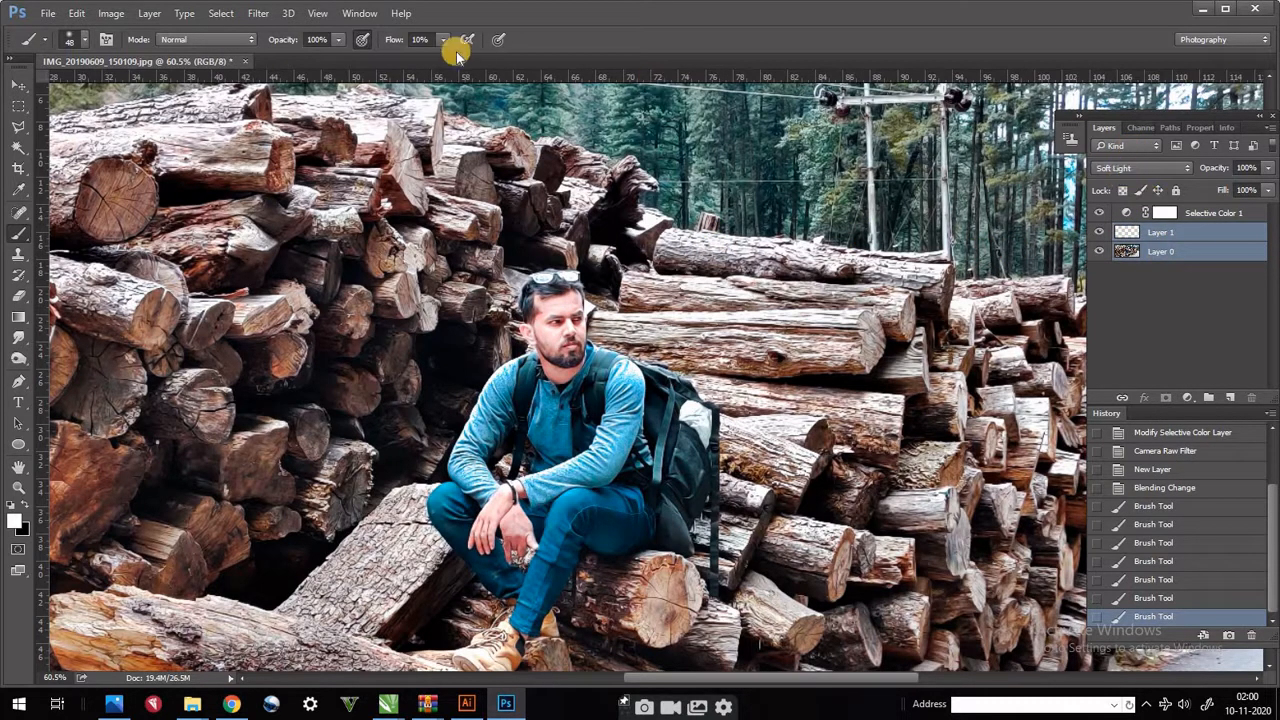
{"action": "right_click", "coordinate": [1175, 250]}
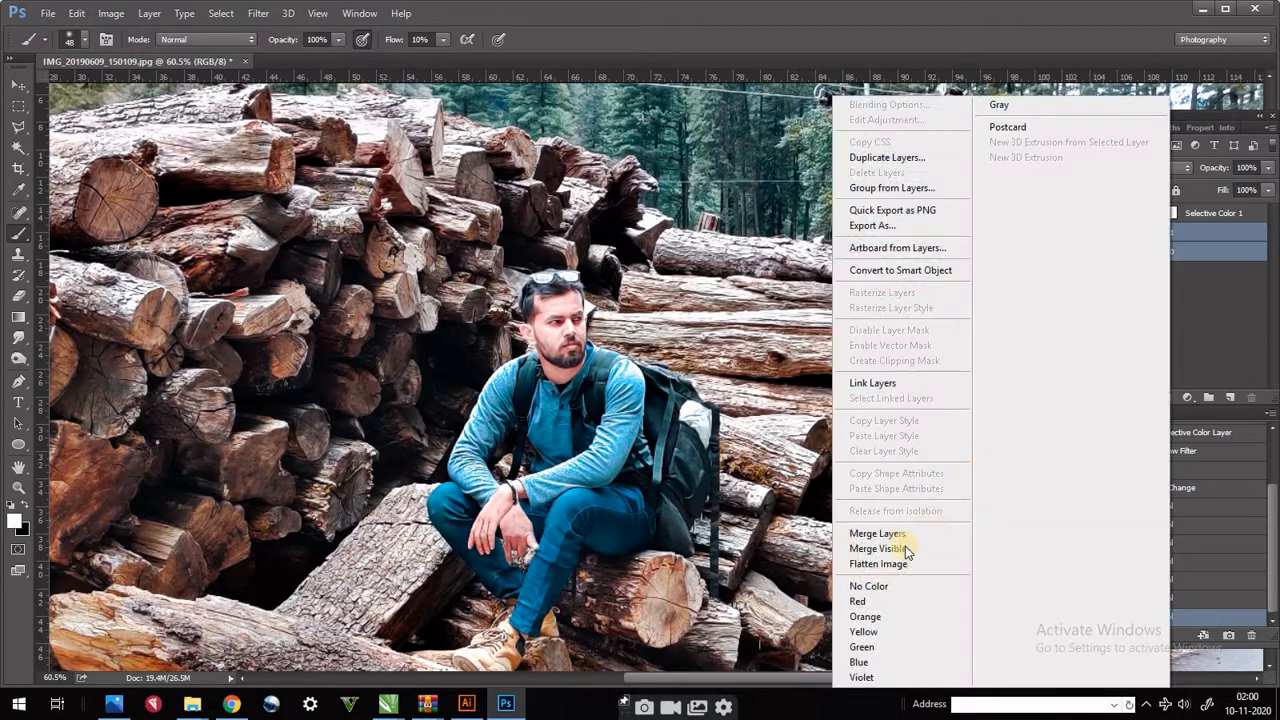
{"action": "left_click", "coordinate": [875, 532]}
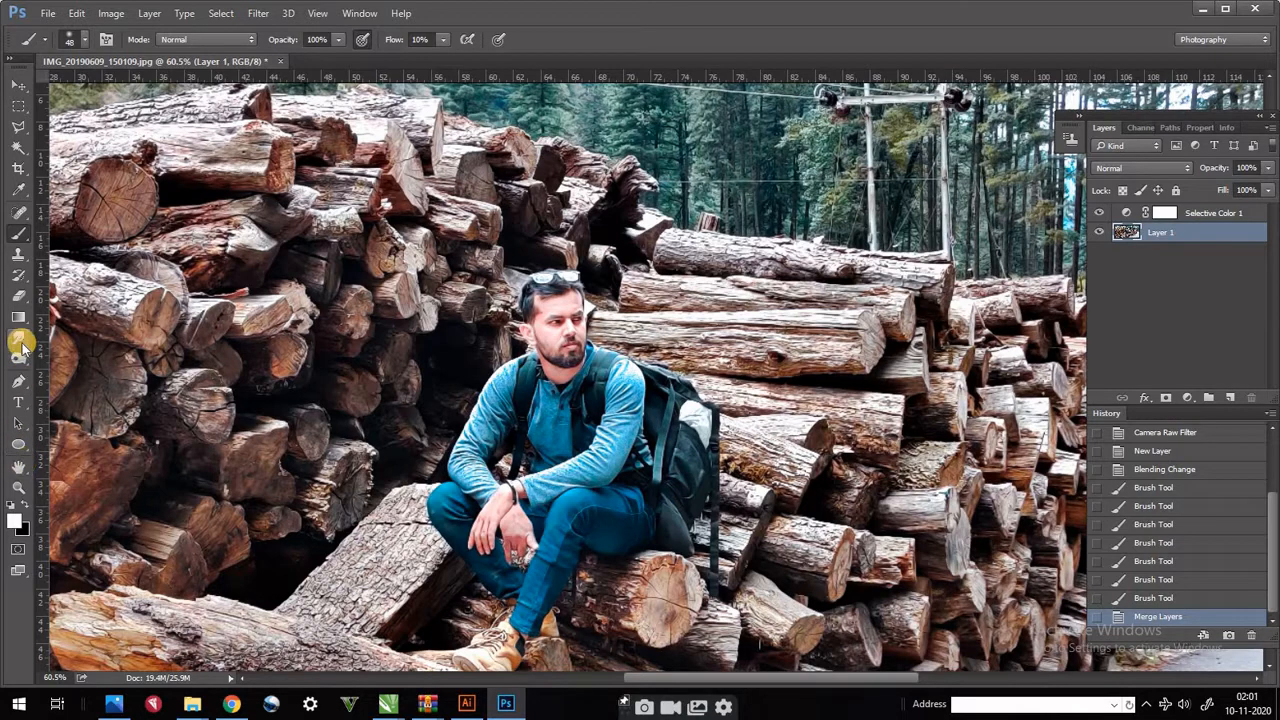
- Darken the man's eyebrows, eyes and beard with the Burn tool, using the Shadows range at 50% exposure
{"action": "left_click_drag", "start_coordinate": [21, 362], "coordinate": [88, 380]}
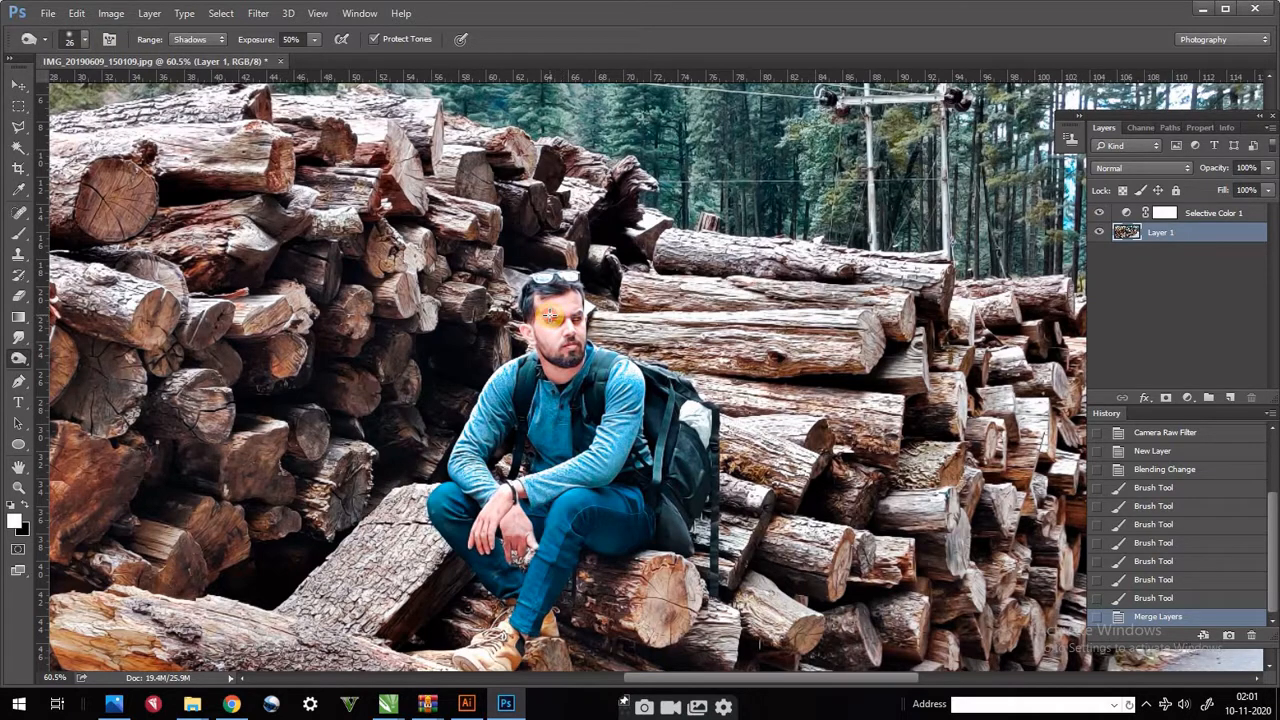
{"action": "mouse_move", "coordinate": [550, 316]}
{"action": "left_mouse_down"}
{"action": "mouse_move", "coordinate": [592, 318]}
{"action": "mouse_move", "coordinate": [580, 316]}
{"action": "left_mouse_up"}
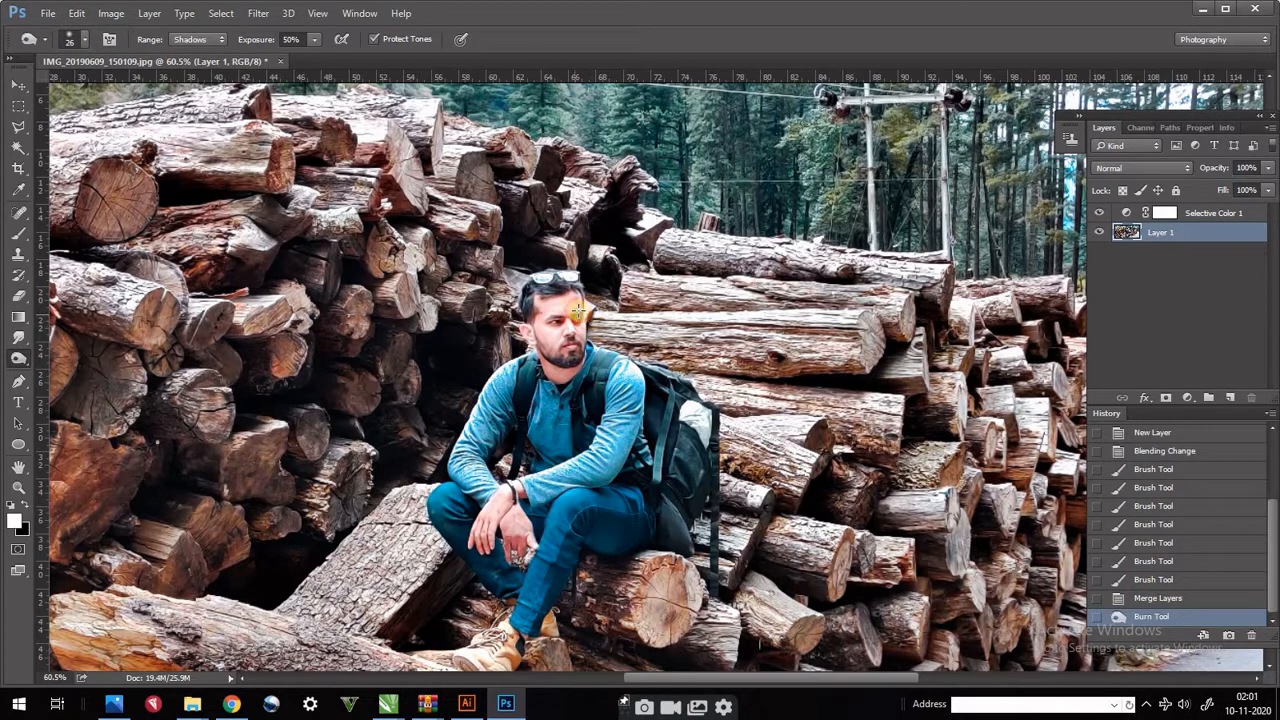
{"action": "mouse_move", "coordinate": [563, 360]}
{"action": "left_mouse_down"}
{"action": "mouse_move", "coordinate": [533, 328]}
{"action": "mouse_move", "coordinate": [536, 301]}
{"action": "mouse_move", "coordinate": [529, 318]}
{"action": "mouse_move", "coordinate": [537, 310]}
{"action": "mouse_move", "coordinate": [560, 360]}
{"action": "mouse_move", "coordinate": [569, 325]}
{"action": "mouse_move", "coordinate": [551, 316]}
{"action": "mouse_move", "coordinate": [556, 368]}
{"action": "left_mouse_up"}
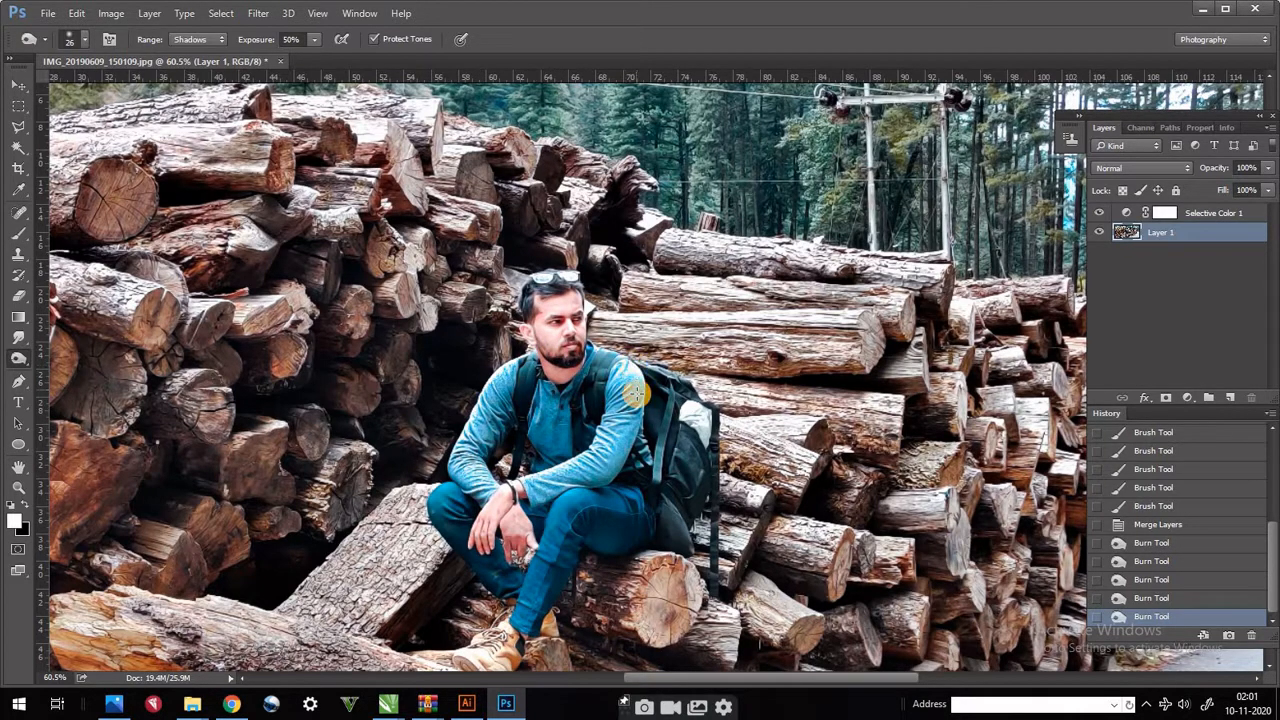
- Burn the shadows on the shoulders and sleeves of the man's blue shirt
{"action": "left_click_drag", "start_coordinate": [634, 395], "coordinate": [637, 393]}
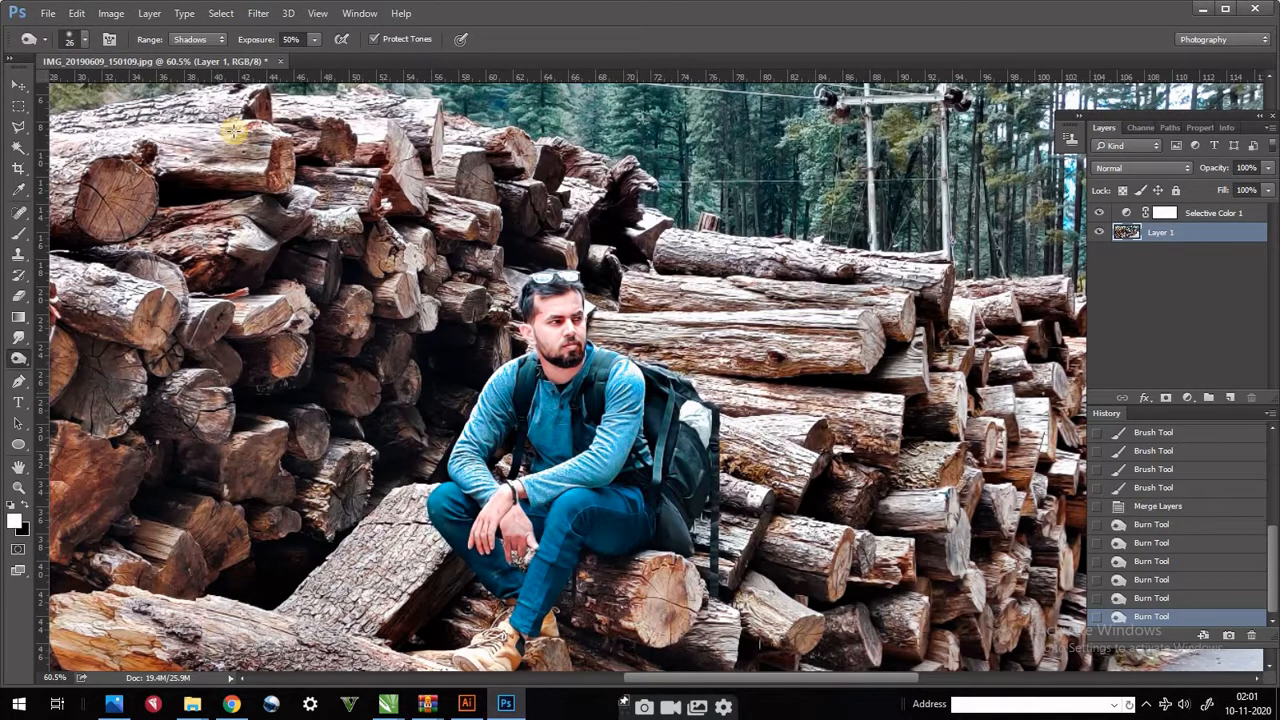
{"action": "left_click", "coordinate": [636, 371]}
{"action": "mouse_move", "coordinate": [645, 385]}
{"action": "left_mouse_down"}
{"action": "mouse_move", "coordinate": [641, 372]}
{"action": "mouse_move", "coordinate": [625, 406]}
{"action": "left_mouse_up"}
{"action": "mouse_move", "coordinate": [478, 416]}
{"action": "left_mouse_down"}
{"action": "mouse_move", "coordinate": [484, 403]}
{"action": "mouse_move", "coordinate": [465, 440]}
{"action": "mouse_move", "coordinate": [524, 356]}
{"action": "mouse_move", "coordinate": [495, 384]}
{"action": "left_mouse_up"}
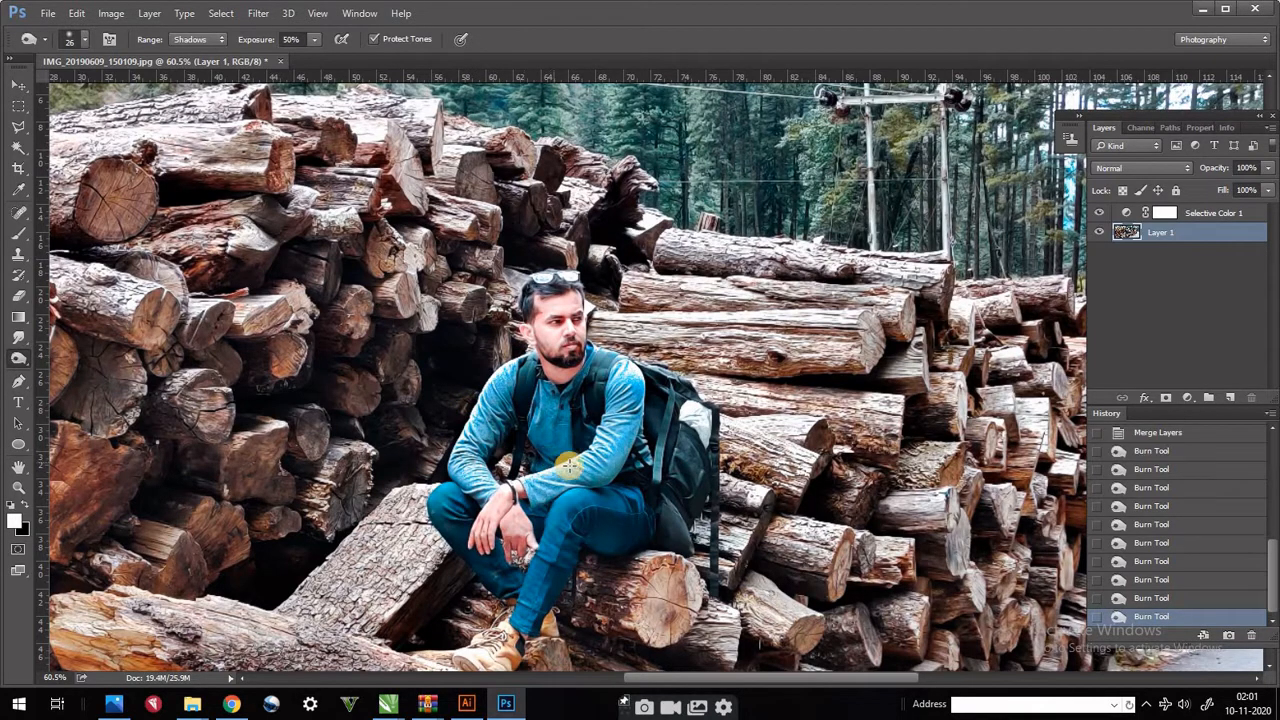
- Clear the panels off the full photo and compare the original snapshot with the latest Burn Tool history state
{"action": "scroll", "coordinate": [568, 466], "scroll_direction": "down", "scroll_amount": 5}
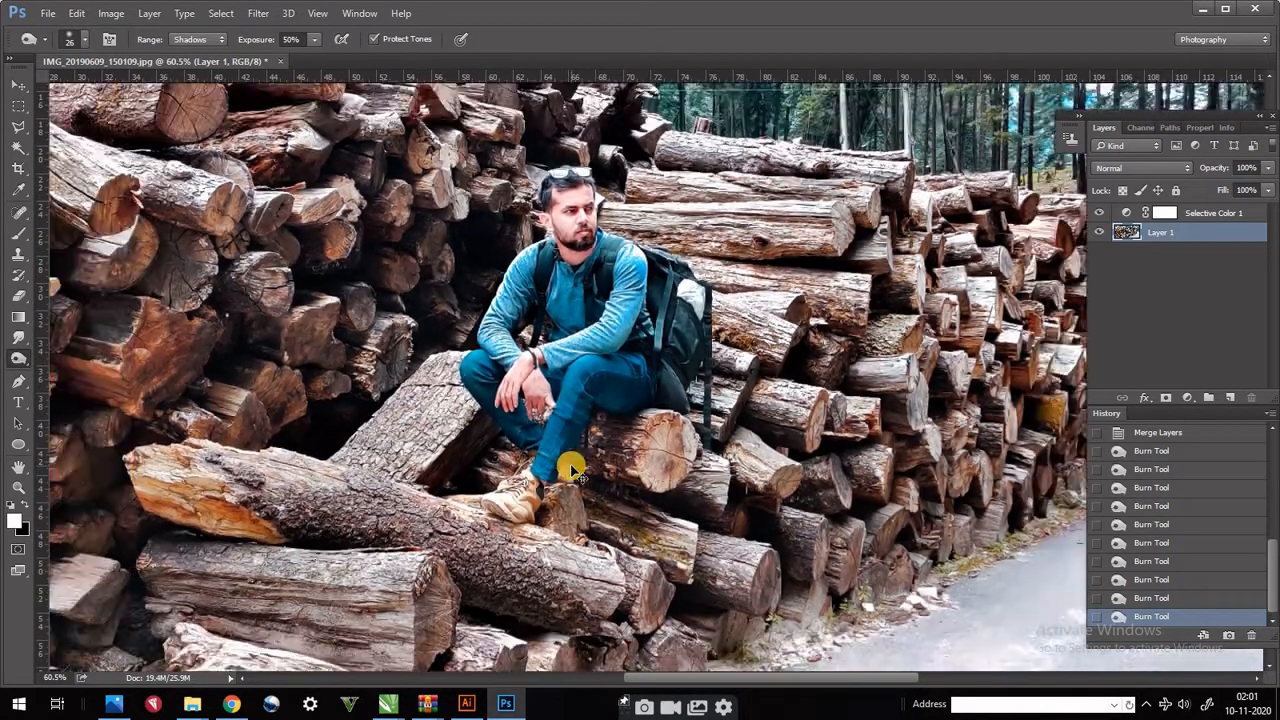
{"action": "scroll", "coordinate": [568, 466], "scroll_direction": "down", "scroll_amount": 2}
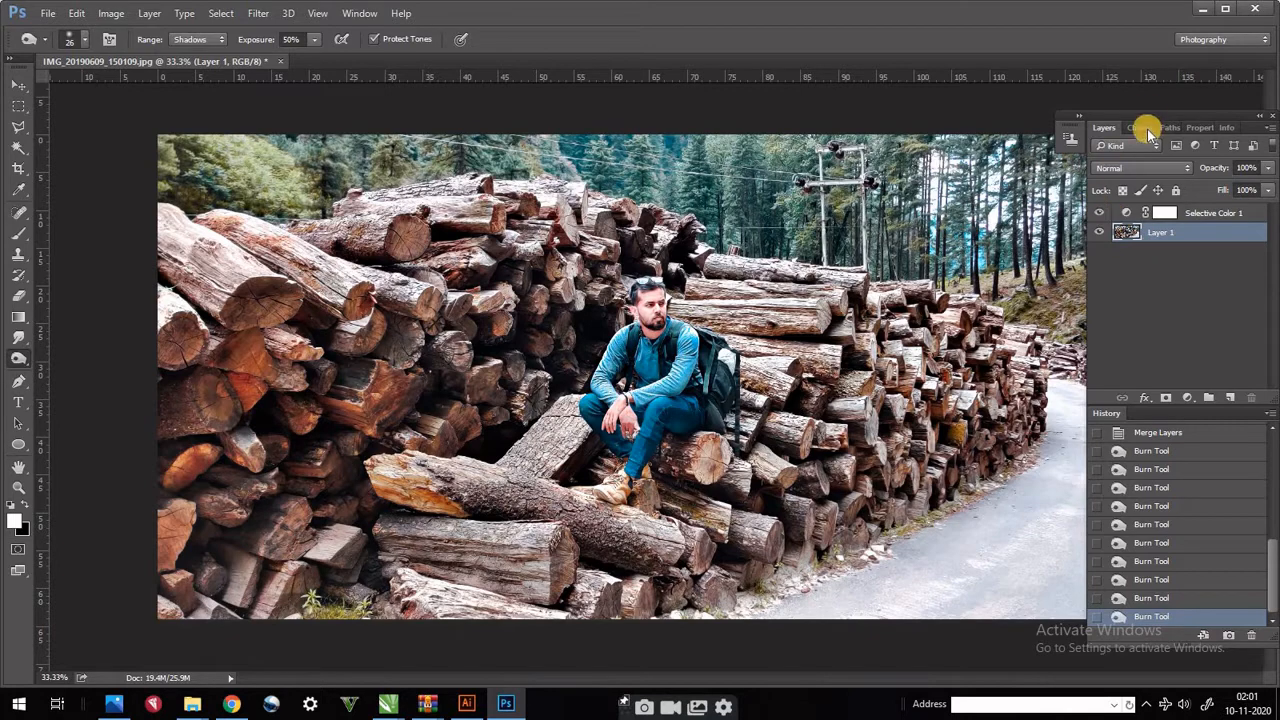
{"action": "left_click_drag", "start_coordinate": [1143, 120], "coordinate": [1222, 60]}
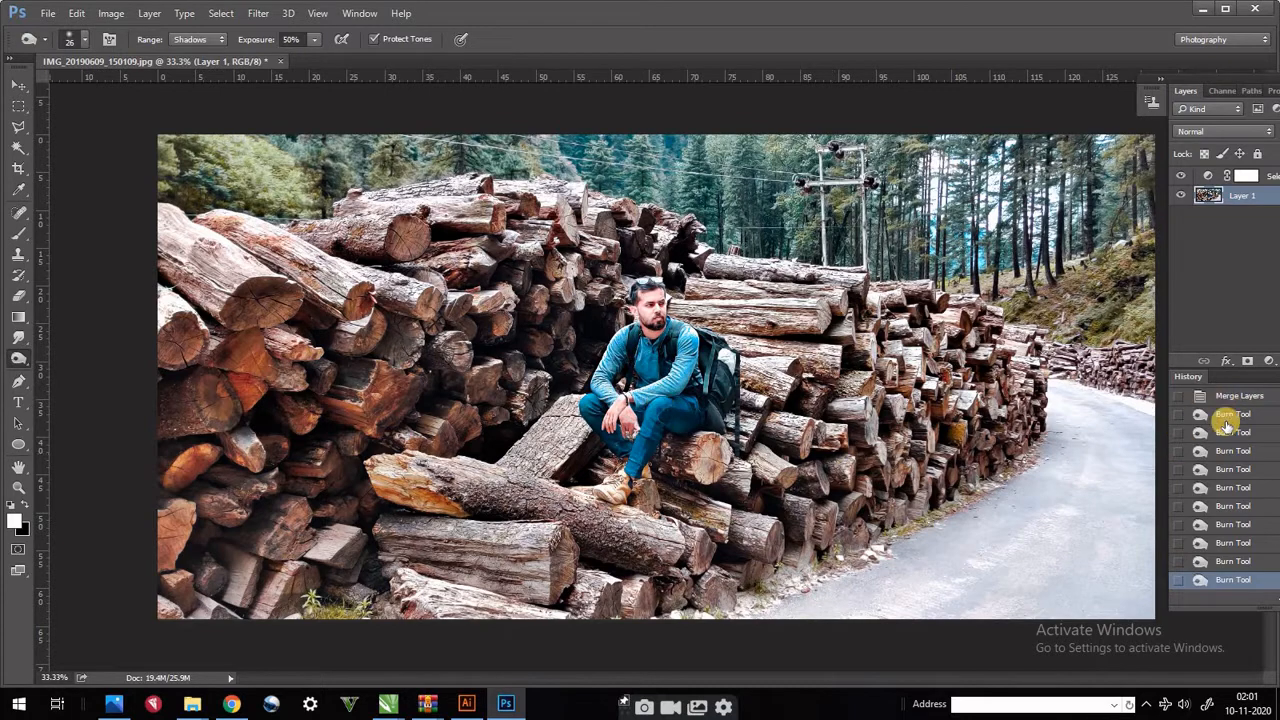
{"action": "scroll", "coordinate": [1245, 462], "scroll_direction": "up", "scroll_amount": 3}
{"action": "scroll", "coordinate": [1235, 451], "scroll_direction": "up", "scroll_amount": 2}
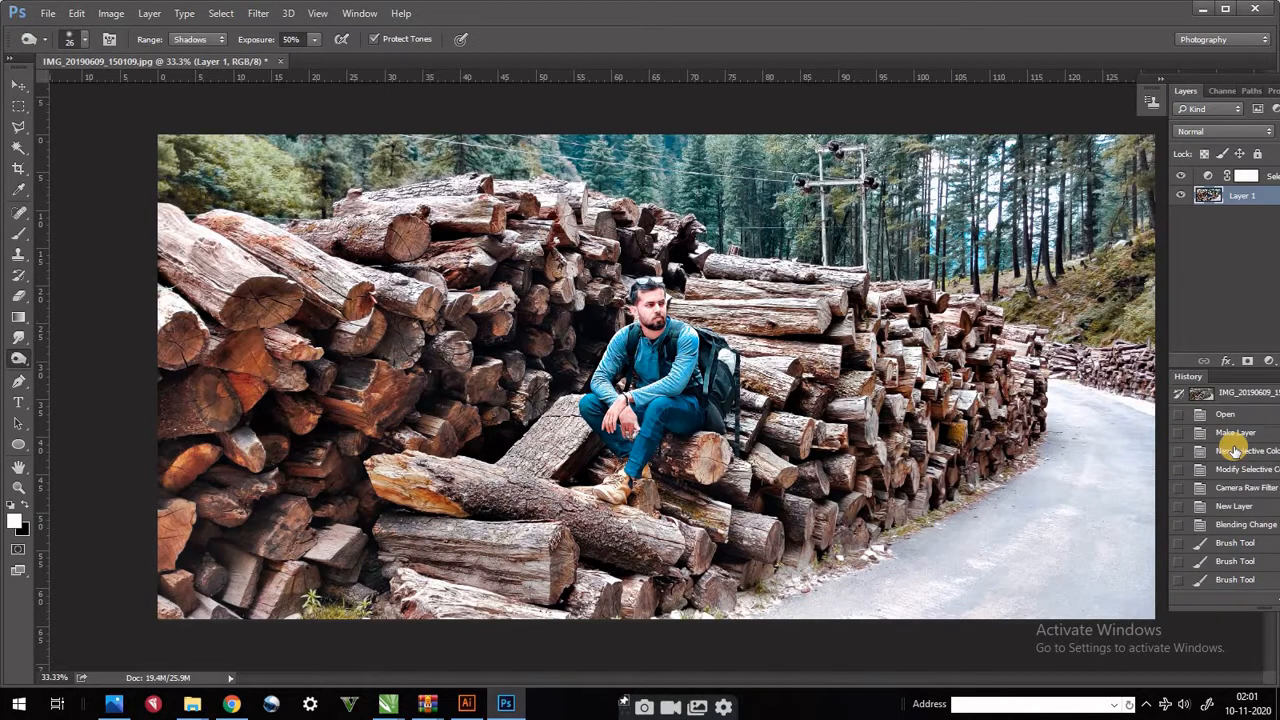
{"action": "left_click", "coordinate": [1205, 395]}
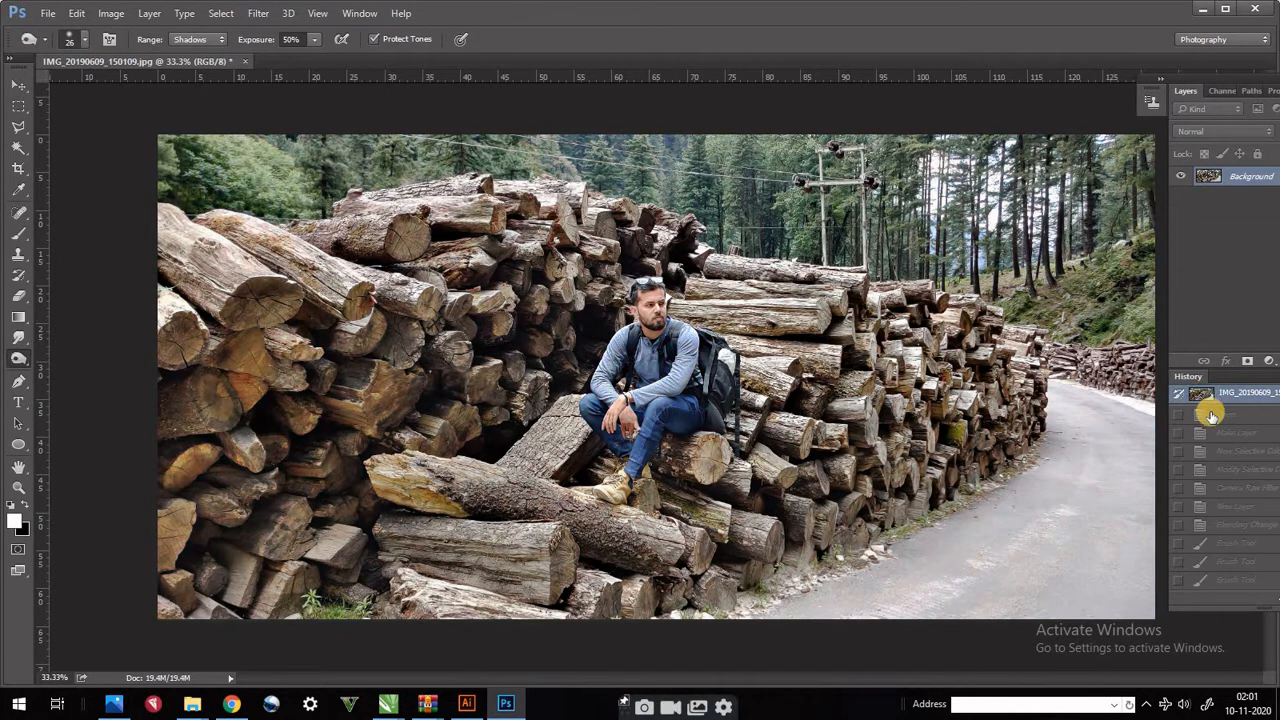
{"action": "scroll", "coordinate": [1212, 425], "scroll_direction": "down", "scroll_amount": 3}
{"action": "scroll", "coordinate": [1216, 428], "scroll_direction": "down", "scroll_amount": 2}
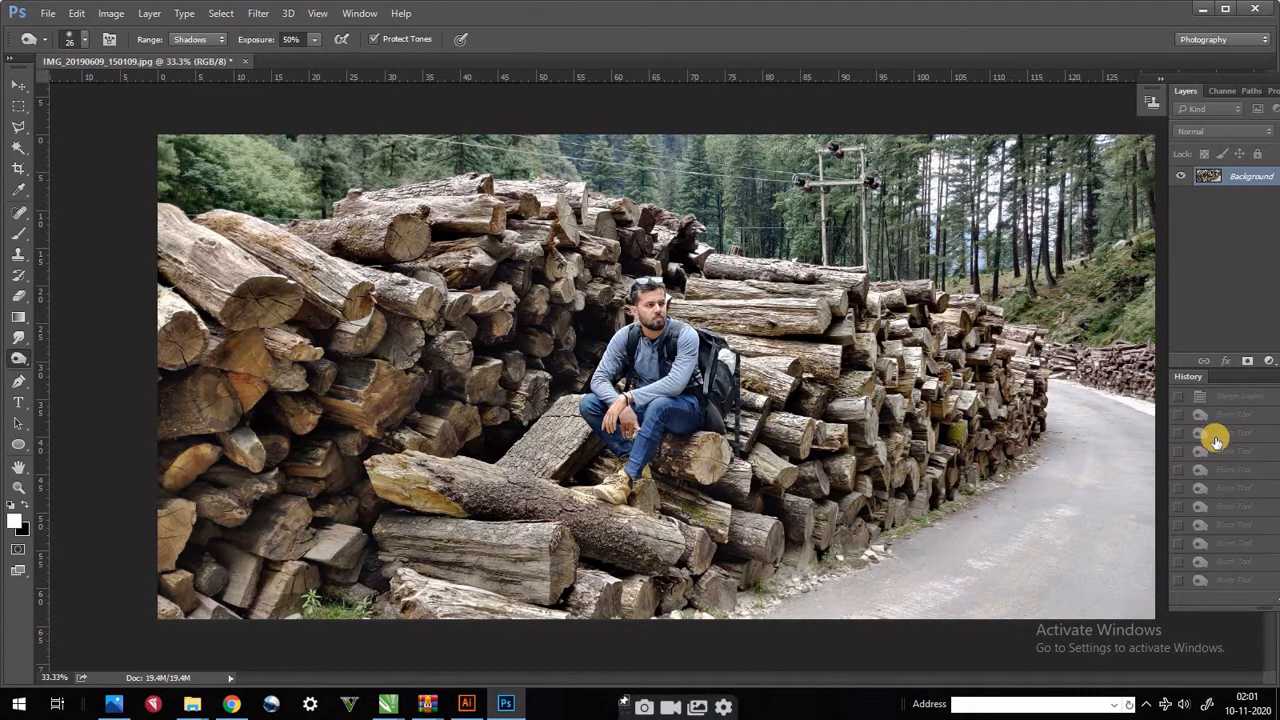
{"action": "left_click", "coordinate": [1215, 581]}
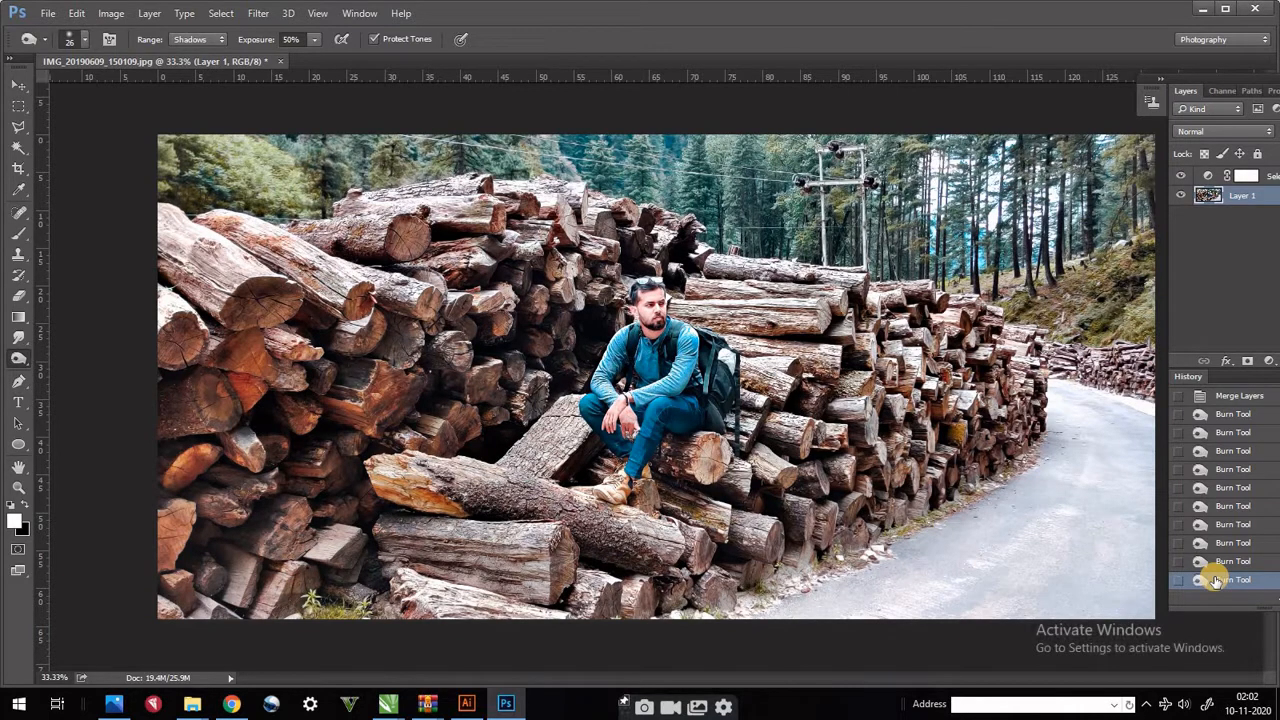
- Undo the last burn stroke
{"action": "key", "text": "ctrl+z"}
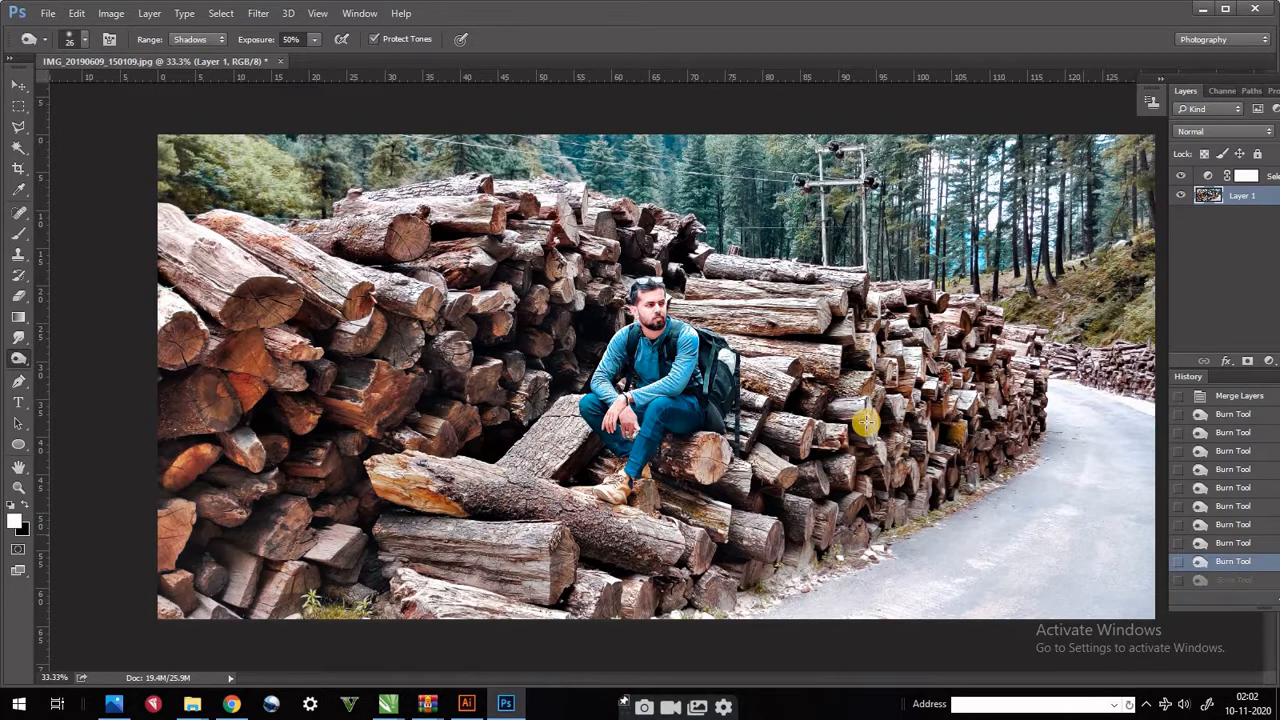